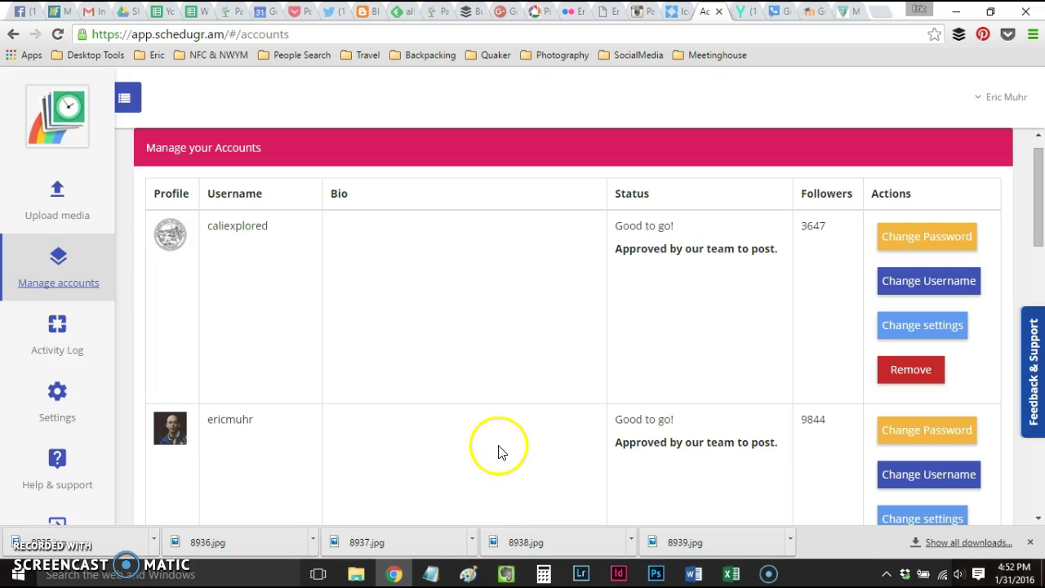
Open Activity Log > Schedule and review the posts queued through 1 Feb 2016.
scroll(501, 425, "down", 10)
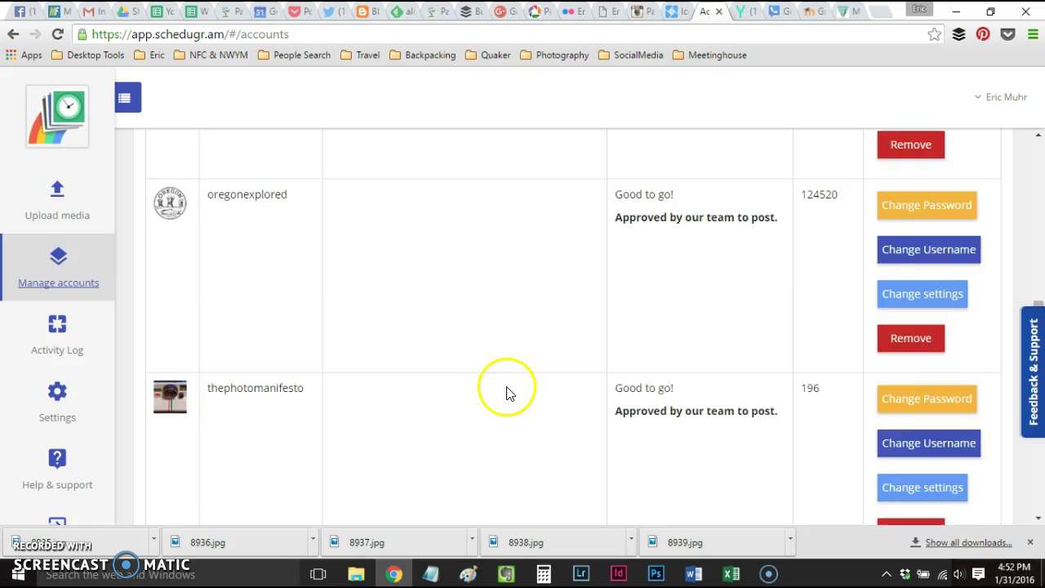
scroll(507, 394, "up", 10)
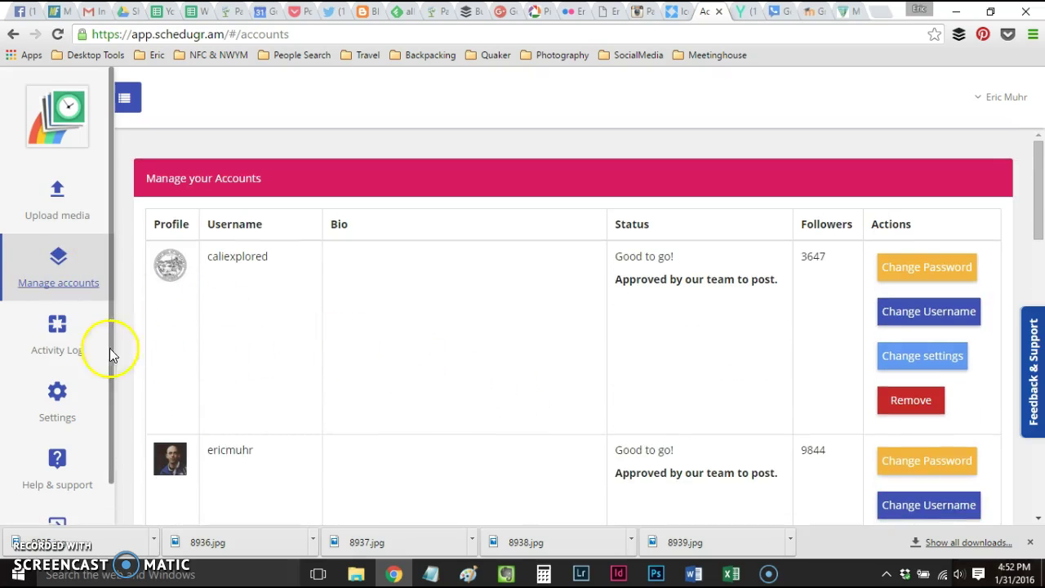
left_click(58, 349)
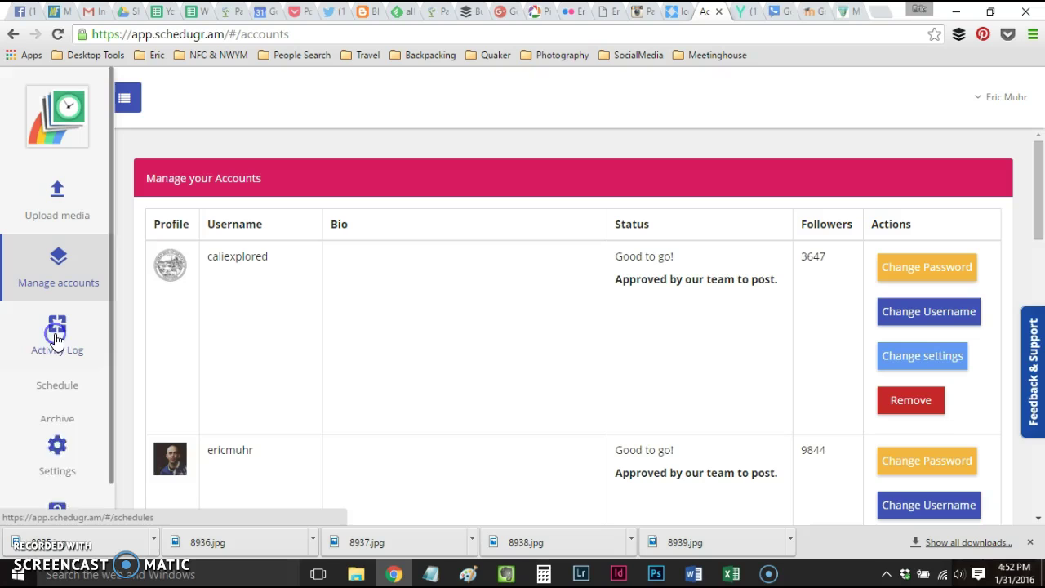
left_click(62, 388)
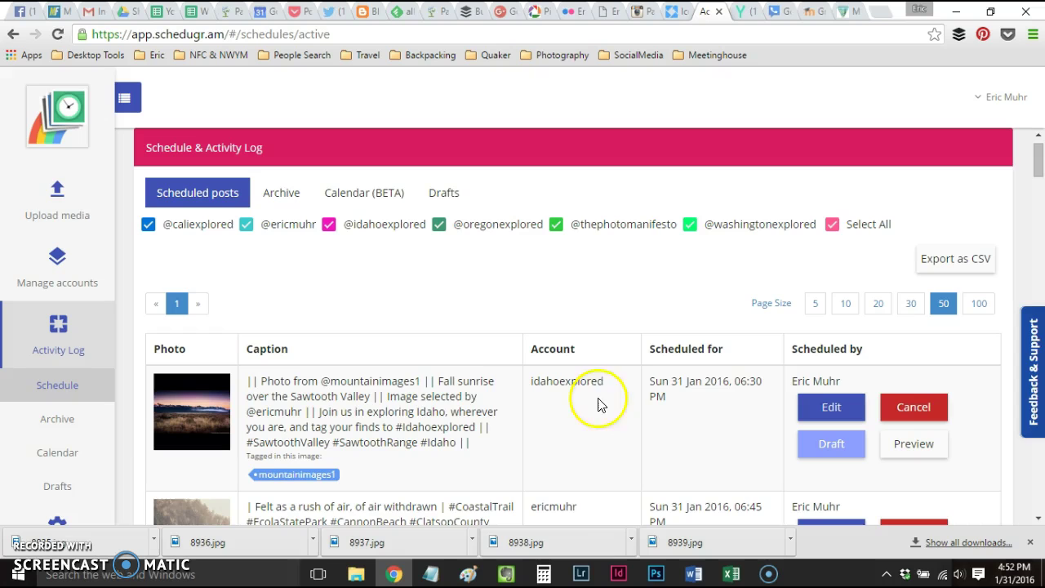
scroll(629, 353, "down", 2)
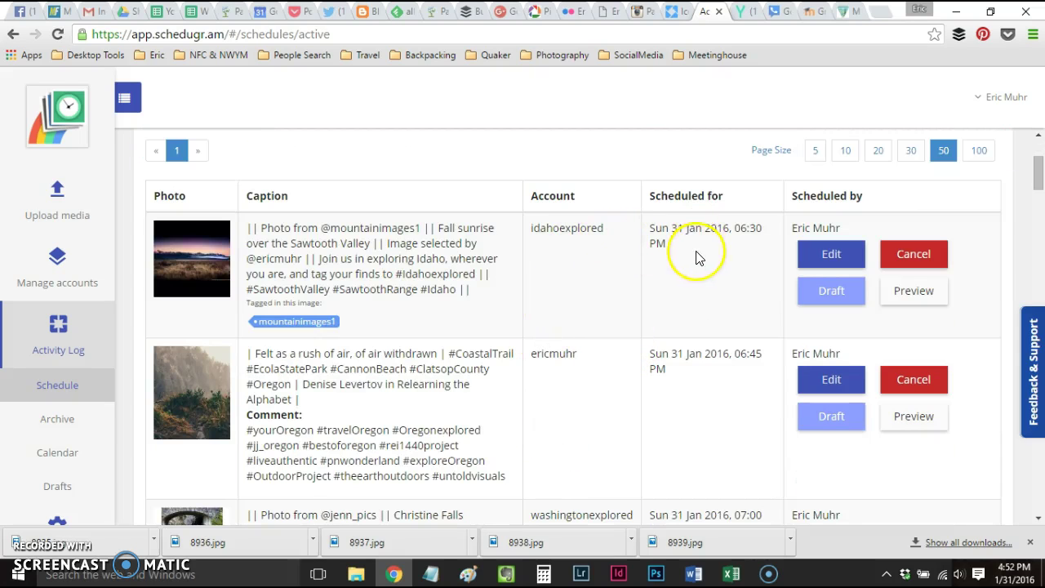
scroll(601, 274, "down", 2)
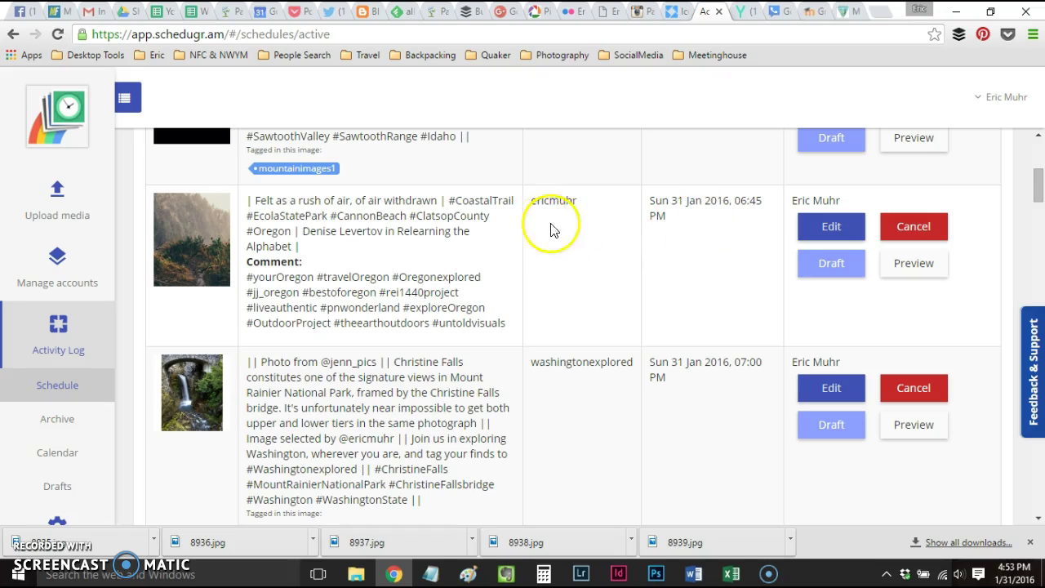
scroll(590, 240, "down", 1)
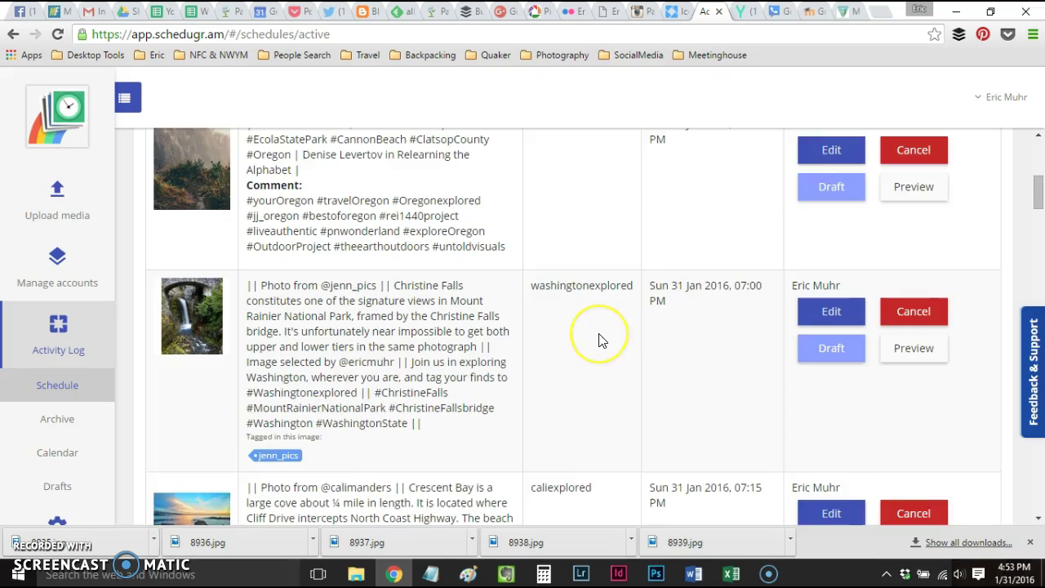
scroll(601, 340, "down", 3)
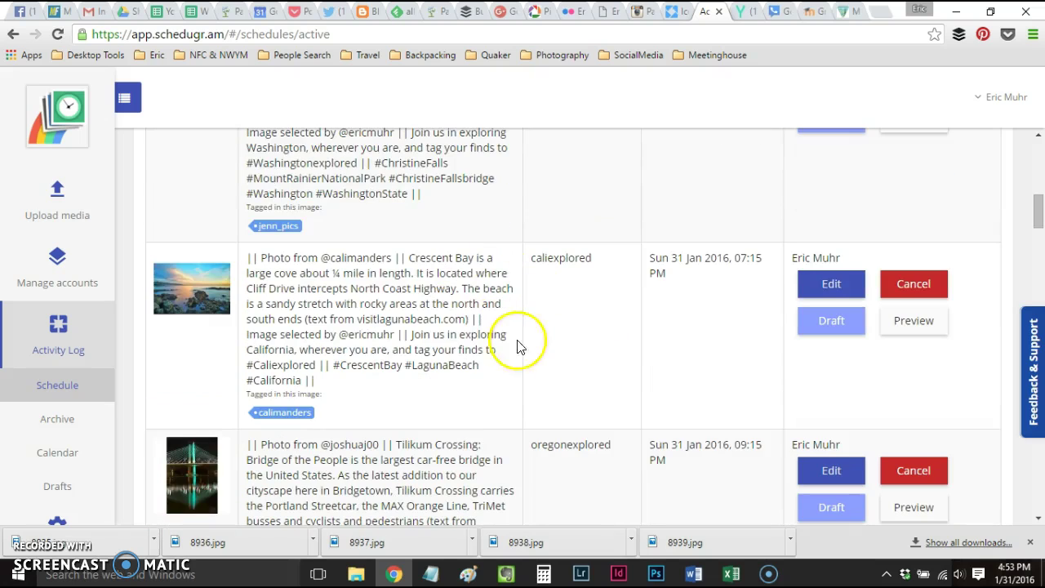
scroll(571, 337, "down", 3)
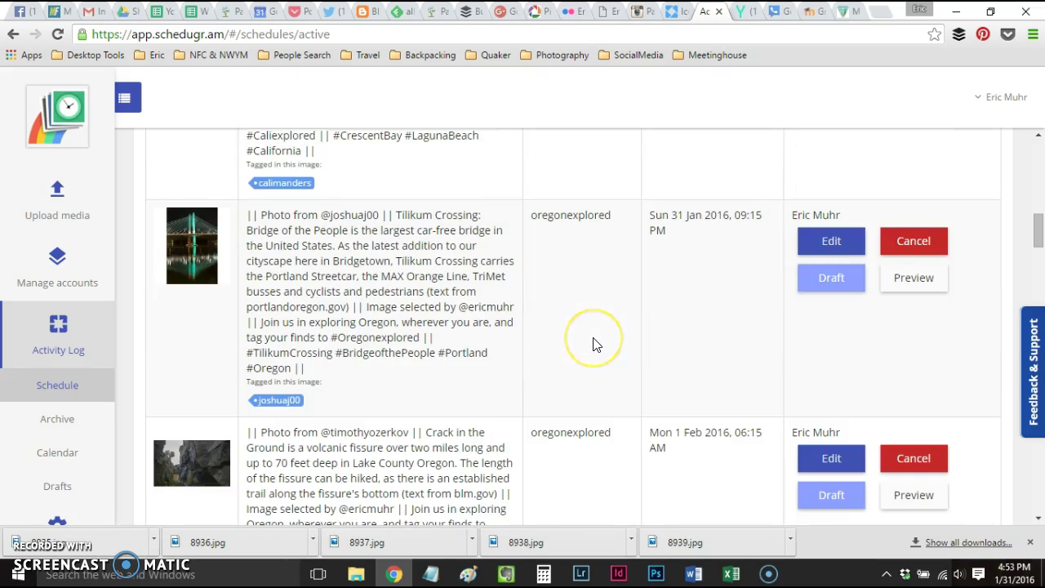
scroll(594, 344, "down", 2)
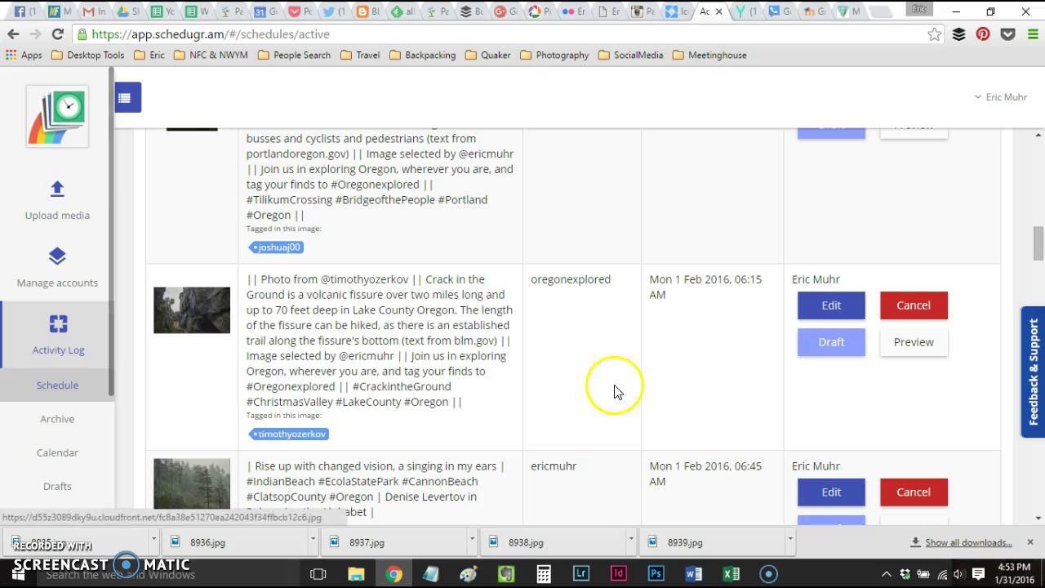
Bulk-upload the nine photos 8935.jpg–8943.jpg to the idahoexplored account.
left_click(56, 206)
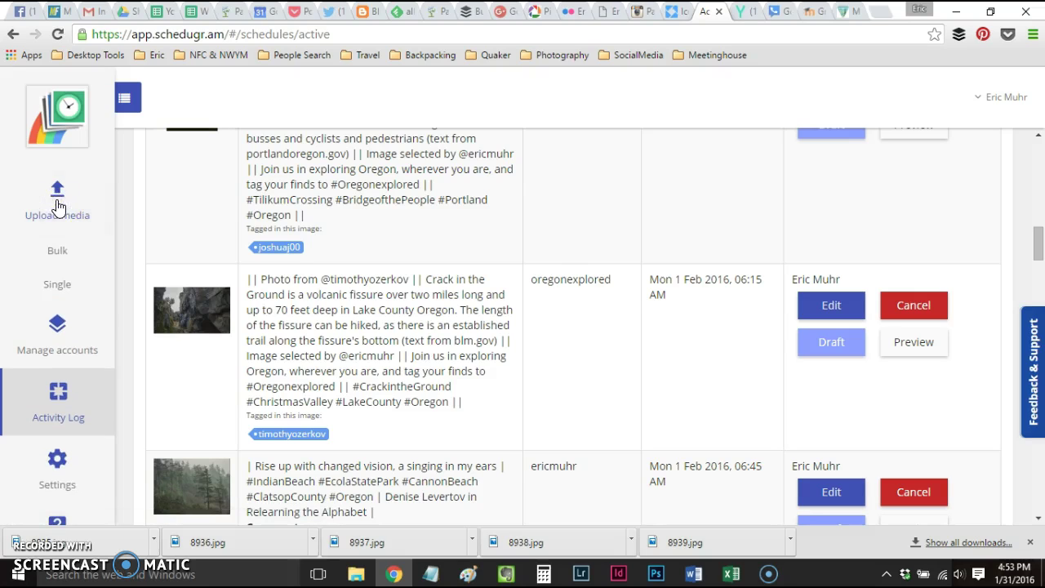
left_click(51, 254)
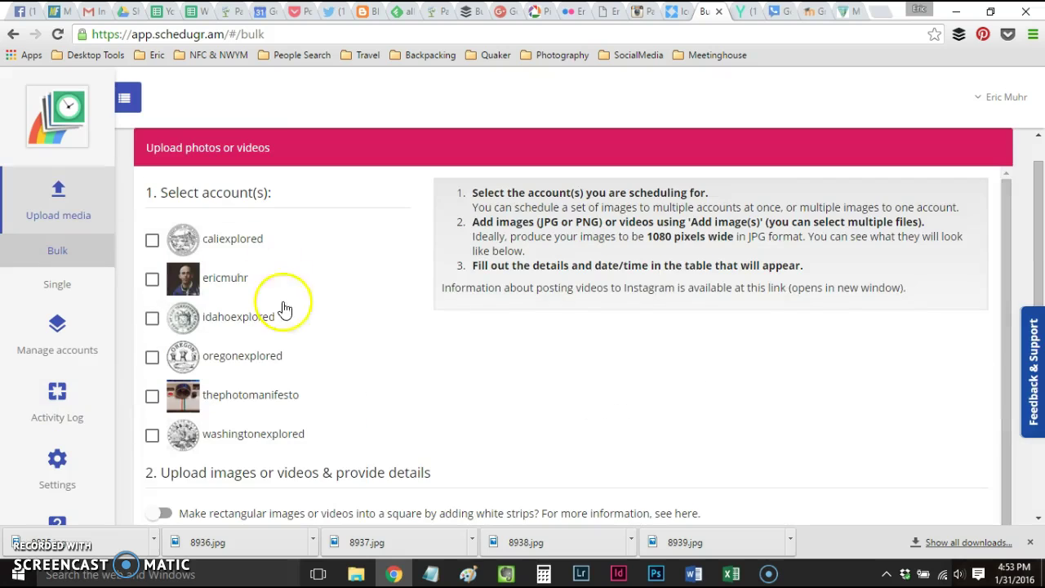
scroll(334, 329, "down", 2)
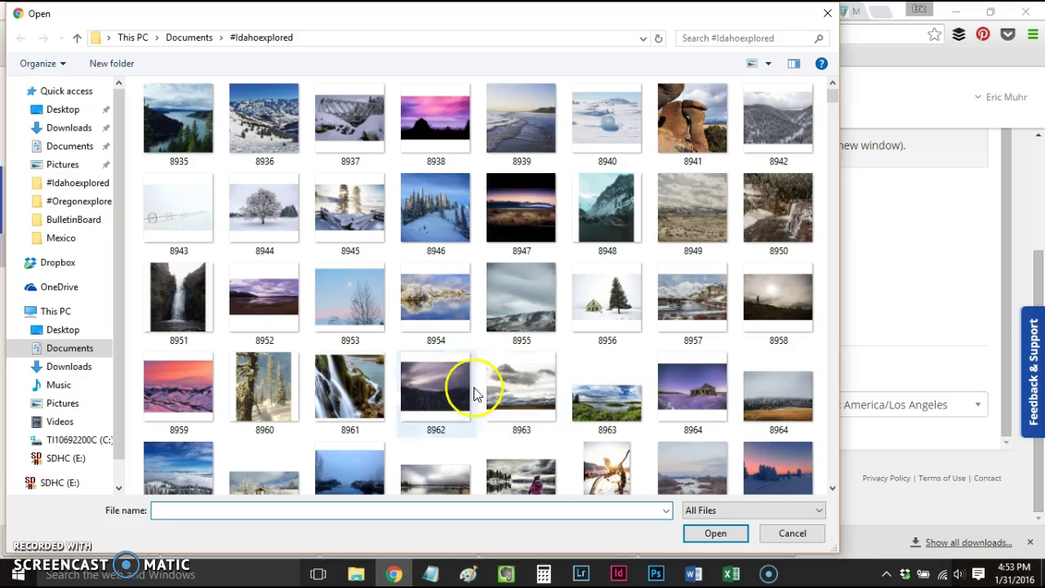
left_click(149, 119)
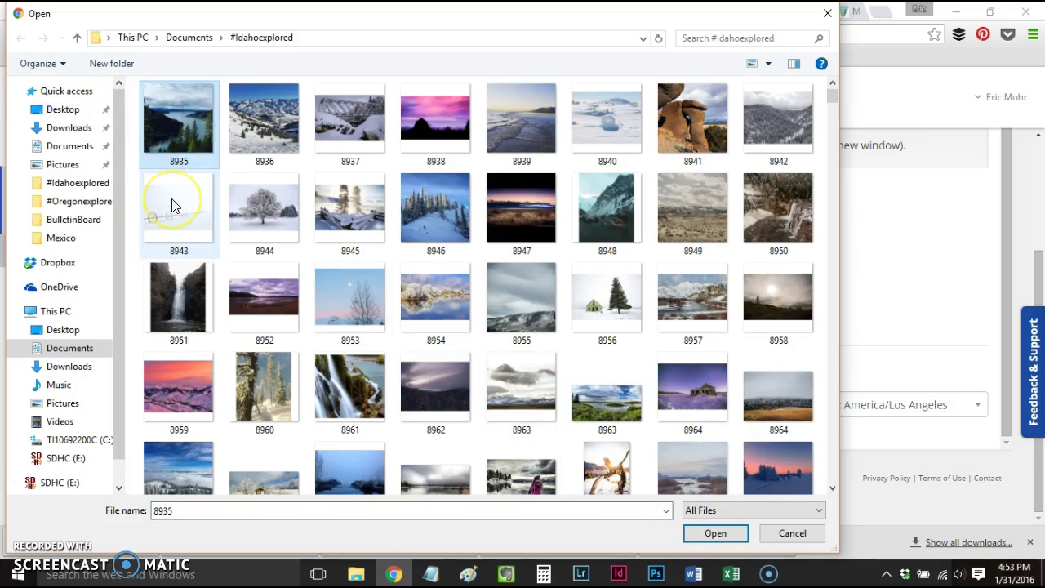
left_click(173, 204, "shift")
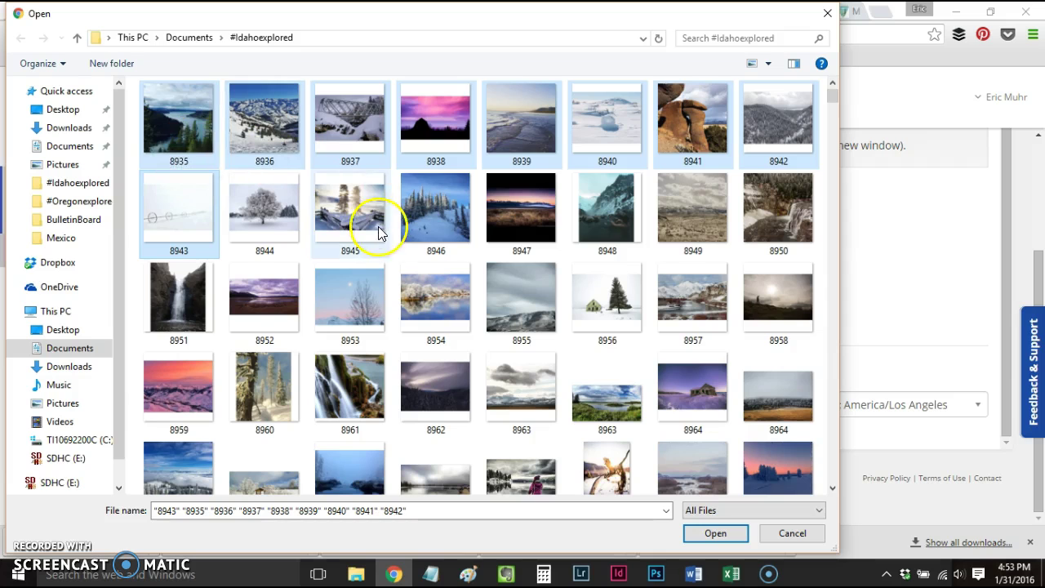
left_click(712, 535)
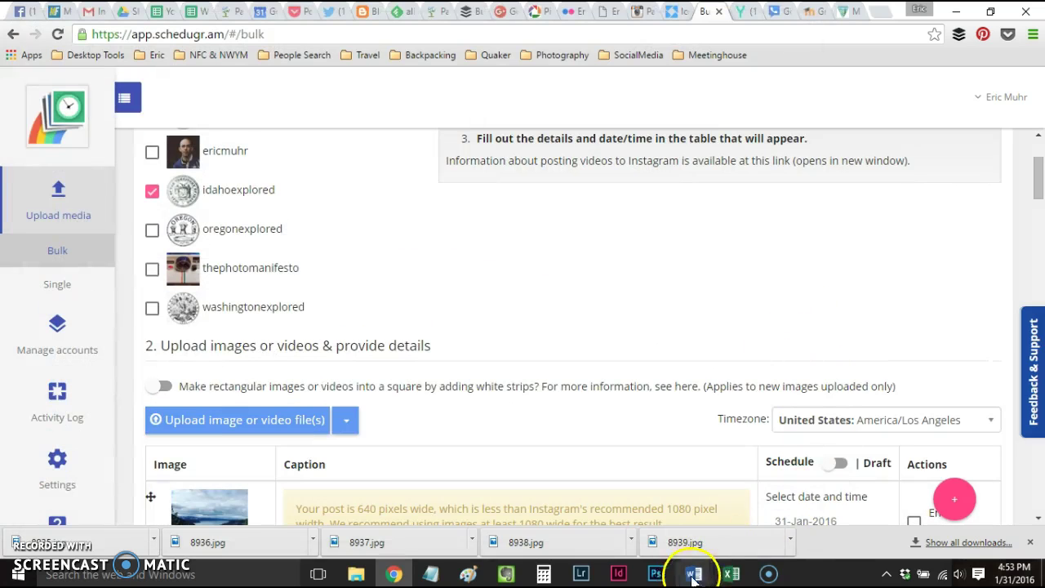
Paste the Irrigation pipe near Weiser caption from note Idahoexplored 01 into 8943.jpg.
left_click(510, 576)
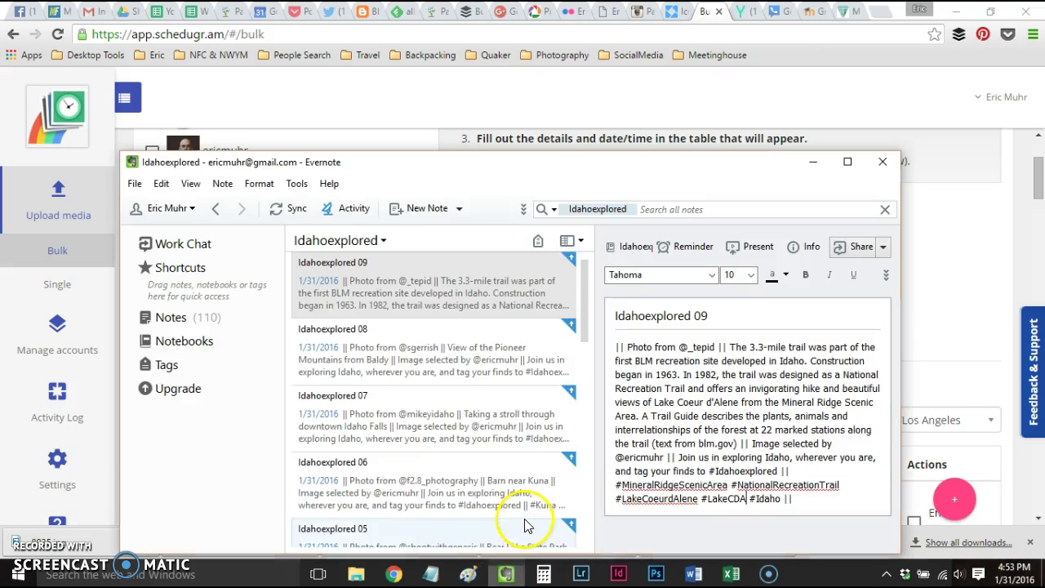
scroll(436, 400, "down", 5)
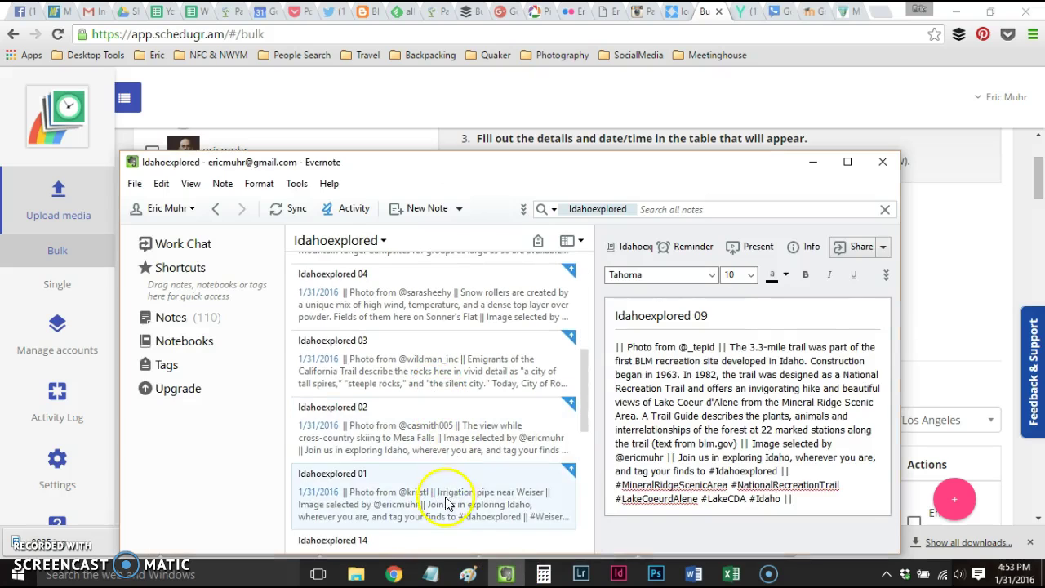
left_click(447, 503)
left_click_drag(746, 397, 615, 349)
key("ctrl+c")
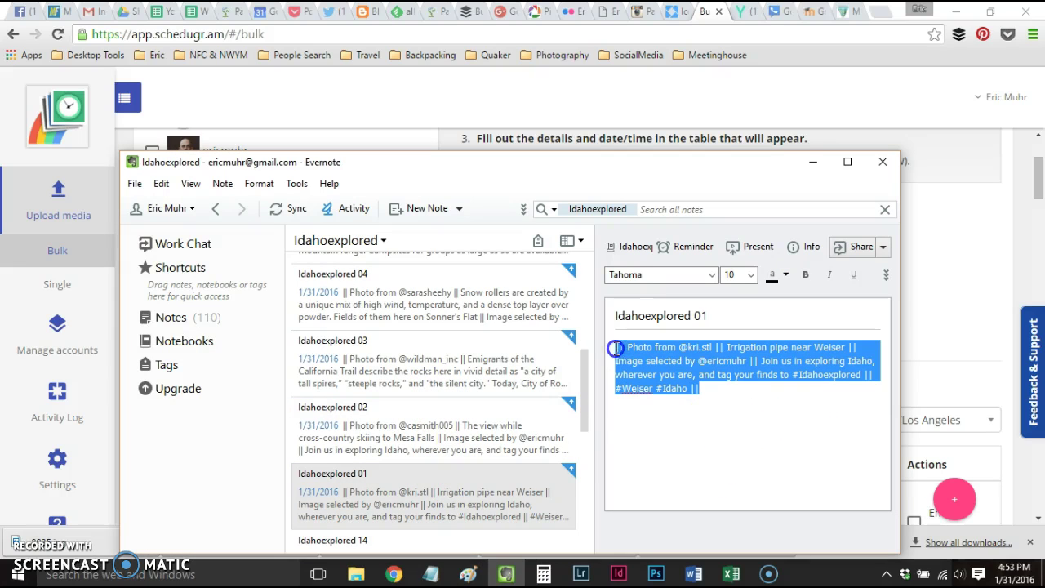
left_click(933, 317)
scroll(571, 343, "down", 10)
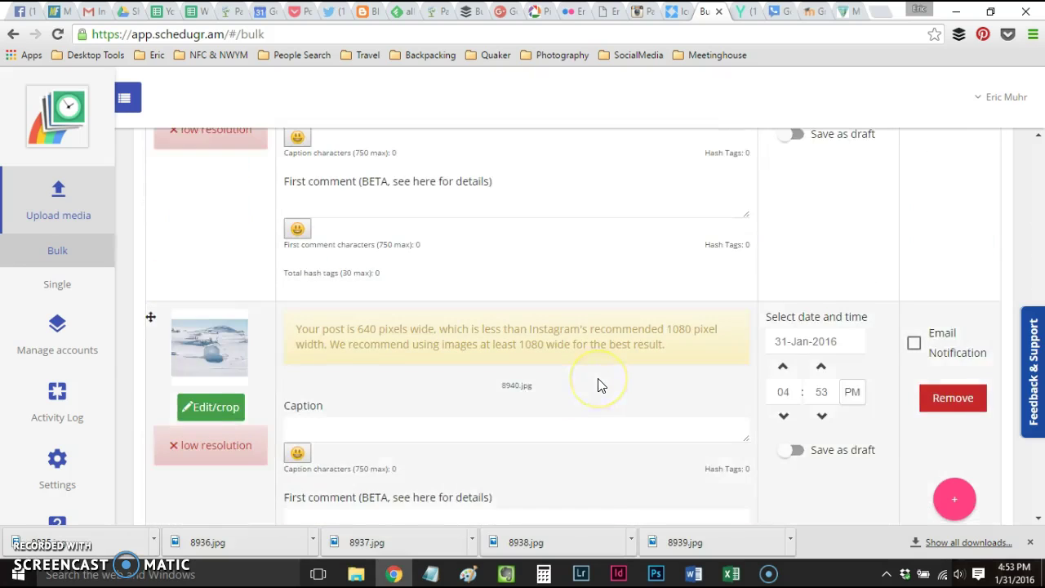
scroll(599, 384, "down", 5)
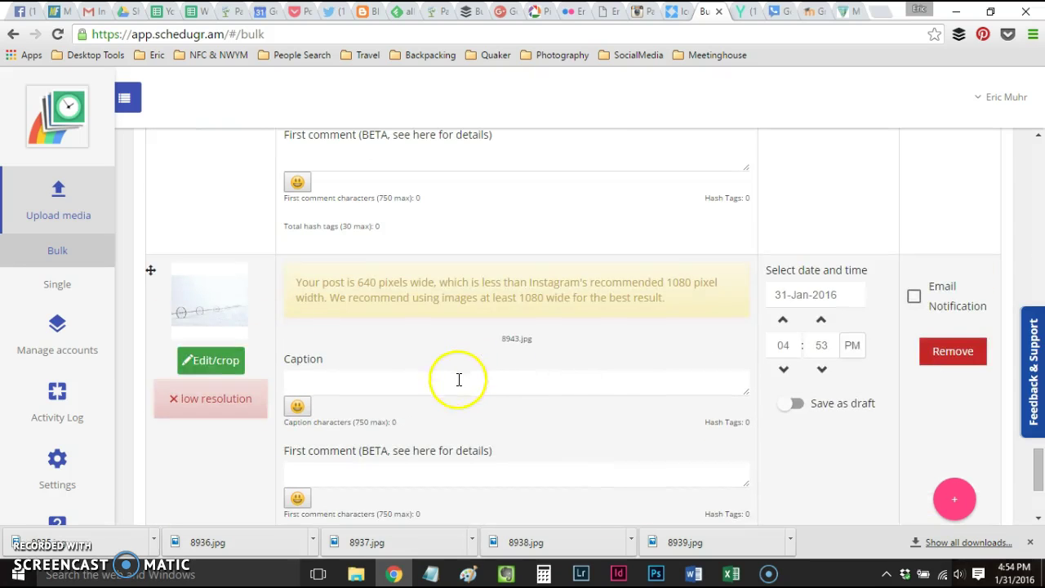
left_click(459, 380)
key("ctrl+v")
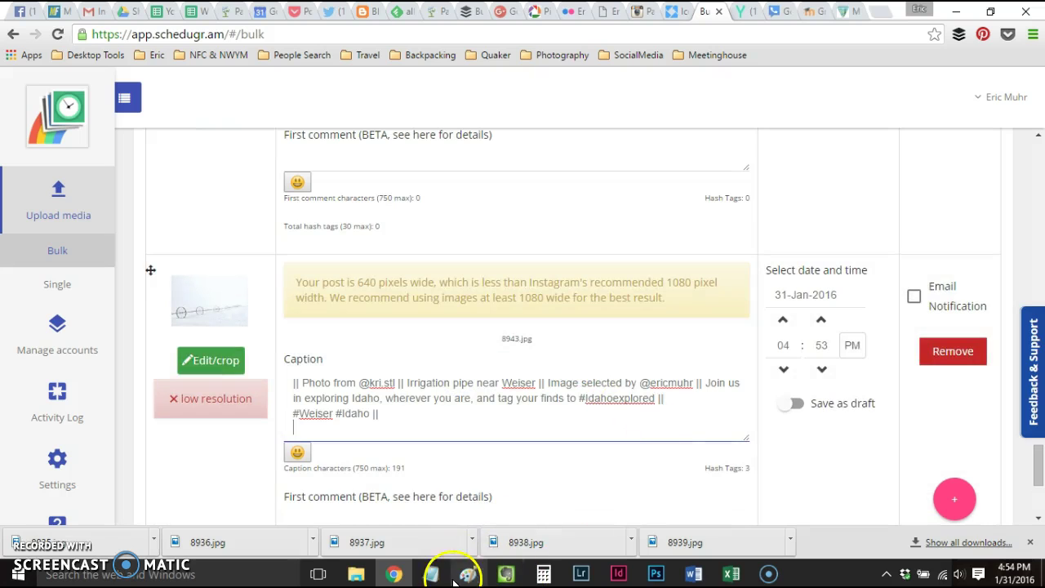
Paste the Mesa Falls caption from note Idahoexplored 02 into 8942.jpg.
left_click(518, 537)
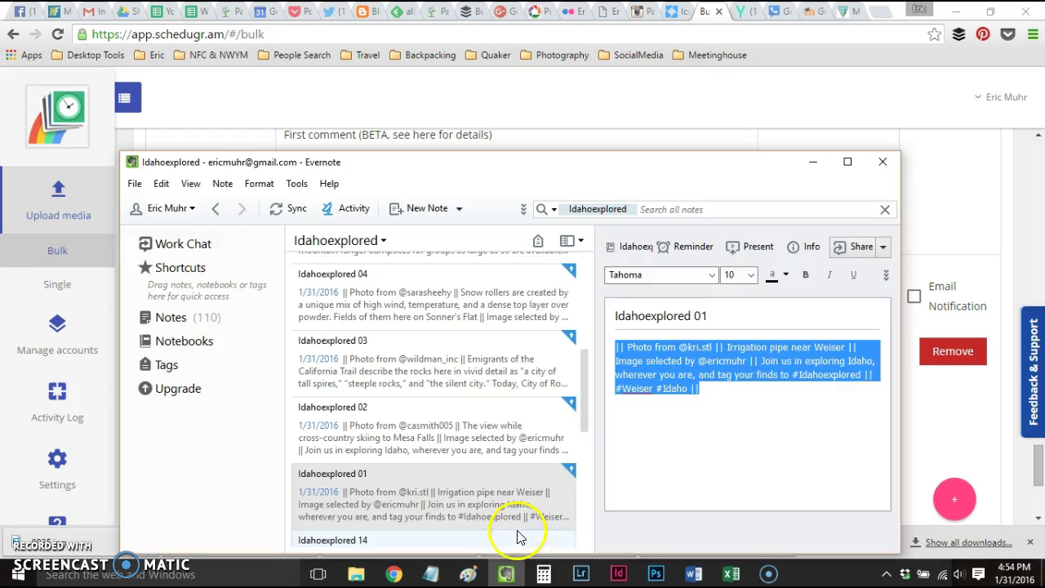
left_click(411, 427)
left_click_drag(723, 409, 613, 345)
key("ctrl+c")
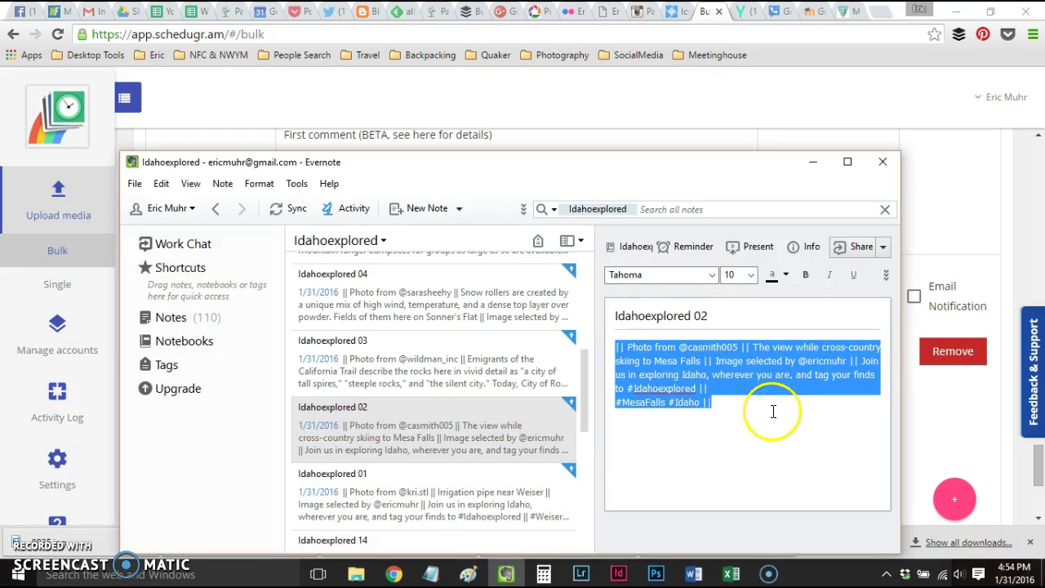
left_click(915, 242)
scroll(939, 225, "up", 1)
scroll(648, 376, "down", 2)
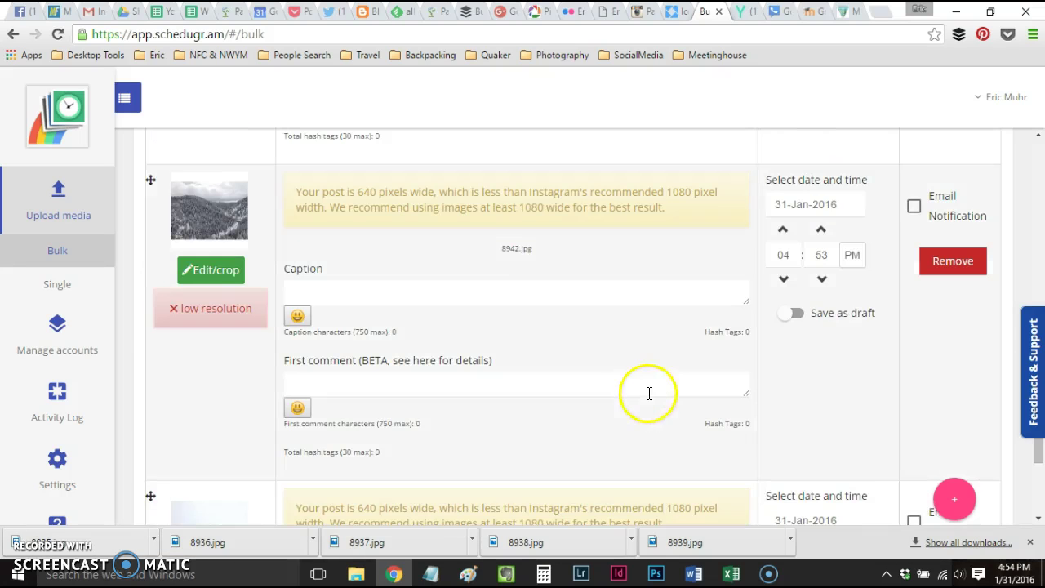
left_click(512, 294)
key("ctrl+v")
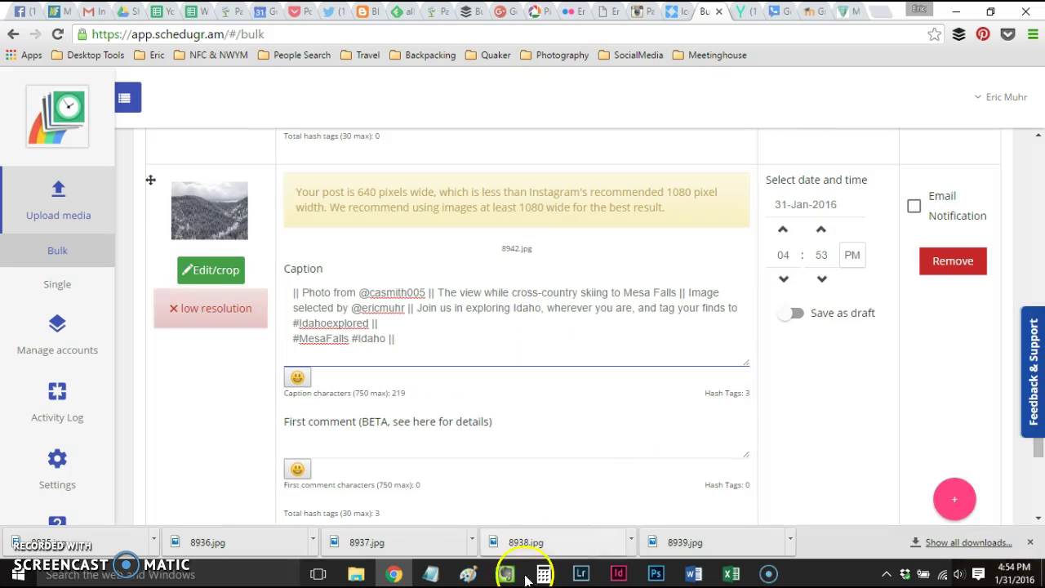
Paste the City of Rocks caption from note Idahoexplored 03 into 8941.jpg.
mouse_move(506, 576)
left_click(531, 542)
left_click(408, 368)
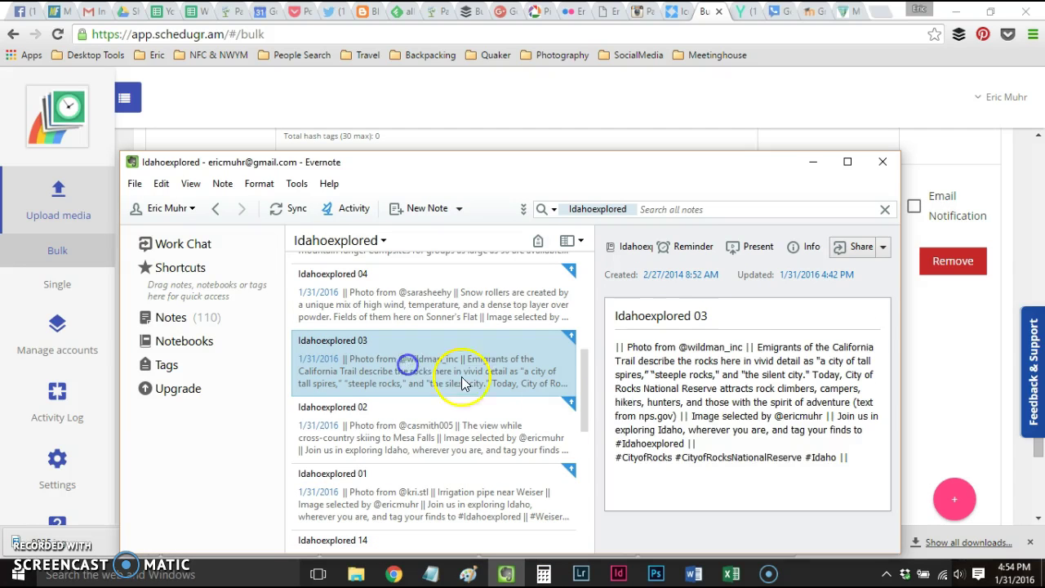
left_click_drag(849, 458, 617, 337)
key("ctrl+c")
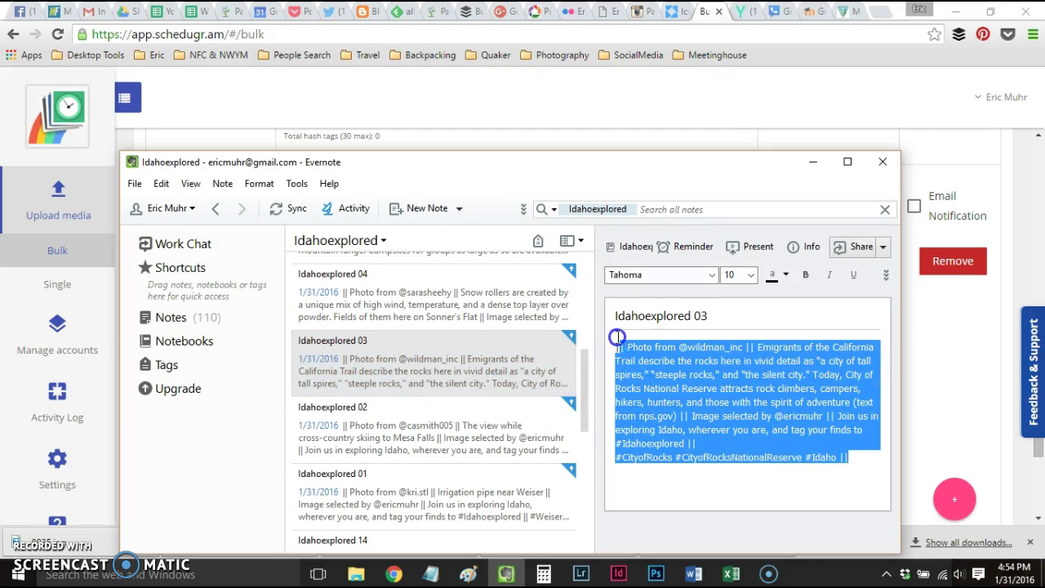
left_click(976, 331)
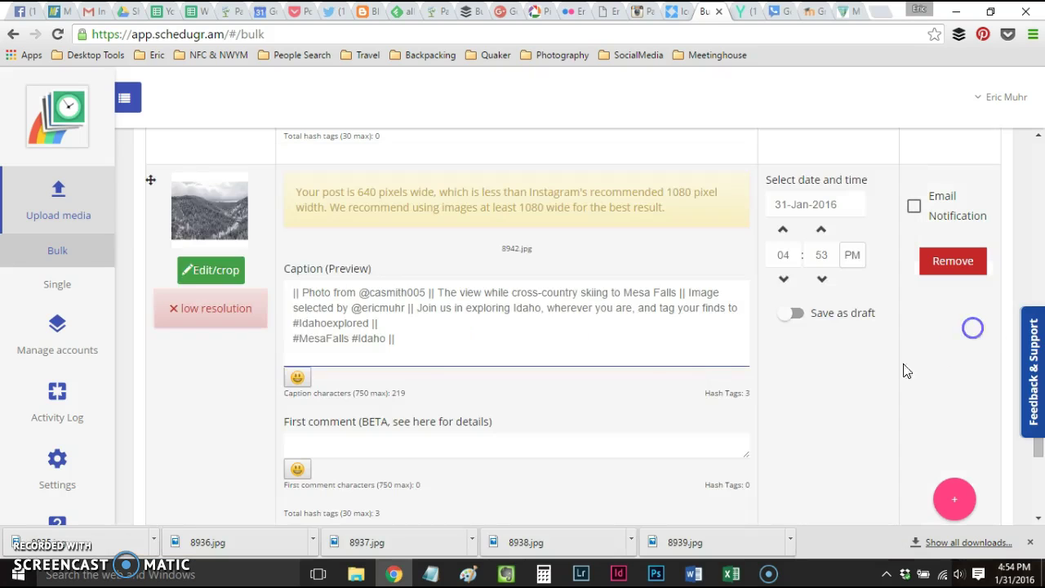
scroll(906, 369, "down", 3)
scroll(580, 379, "up", 2)
key("ctrl+v")
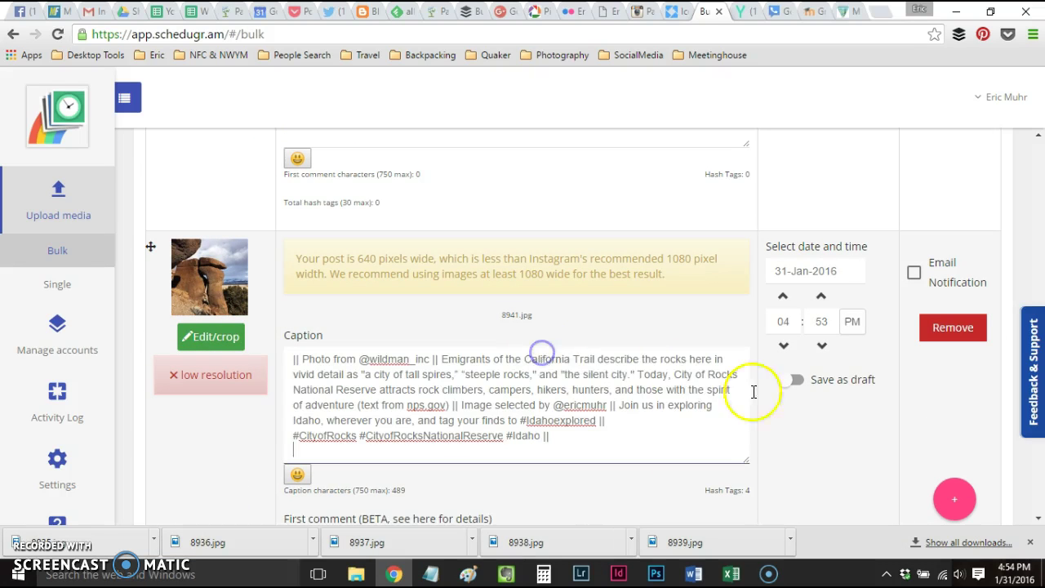
Paste the snow rollers caption from note Idahoexplored 04 into 8940.jpg.
mouse_move(508, 572)
left_click(537, 549)
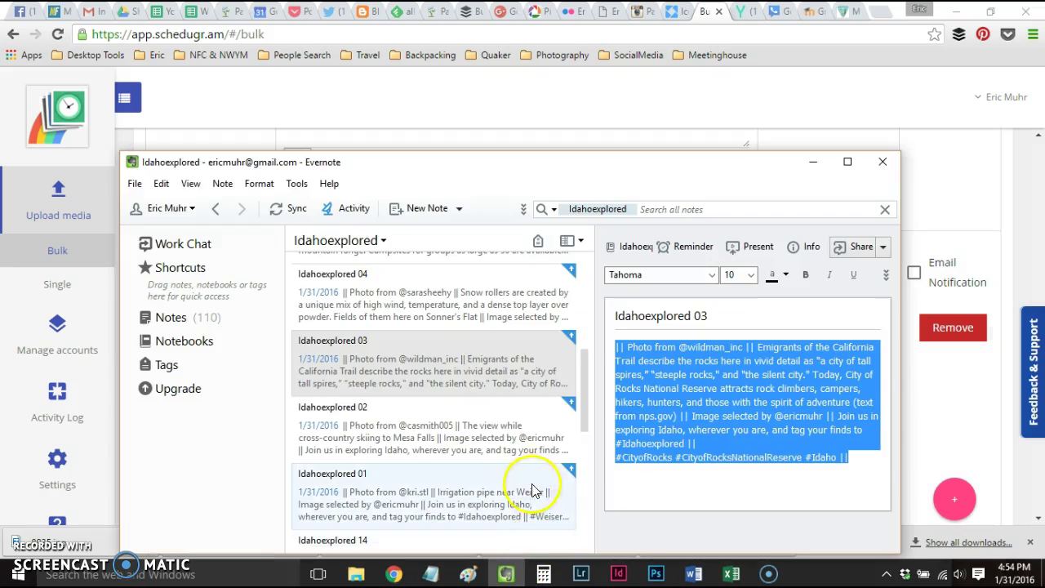
scroll(531, 483, "up", 2)
left_click(482, 361)
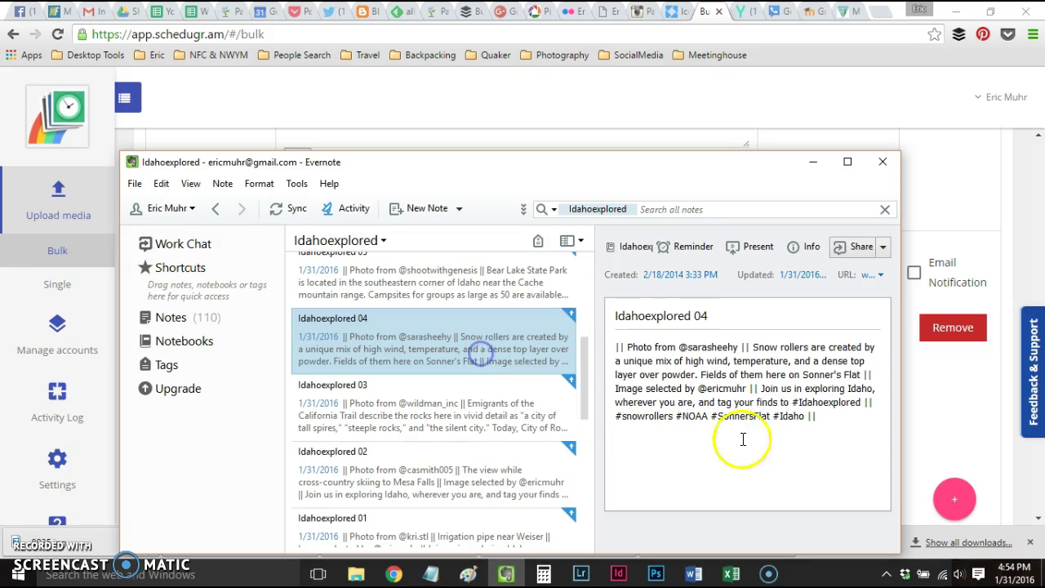
left_click_drag(820, 417, 605, 347)
key("ctrl+c")
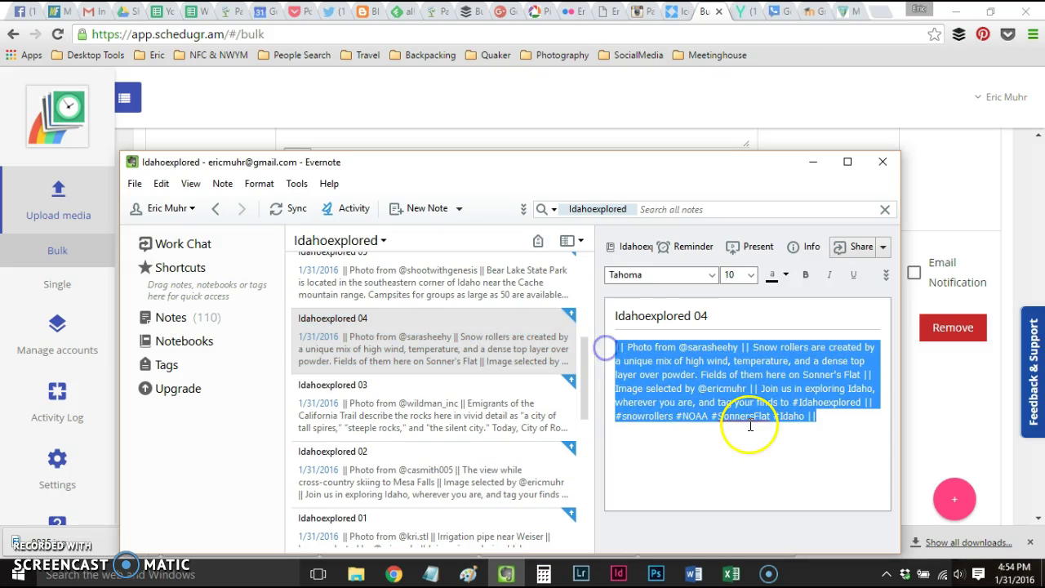
left_click(933, 385)
scroll(665, 401, "up", 5)
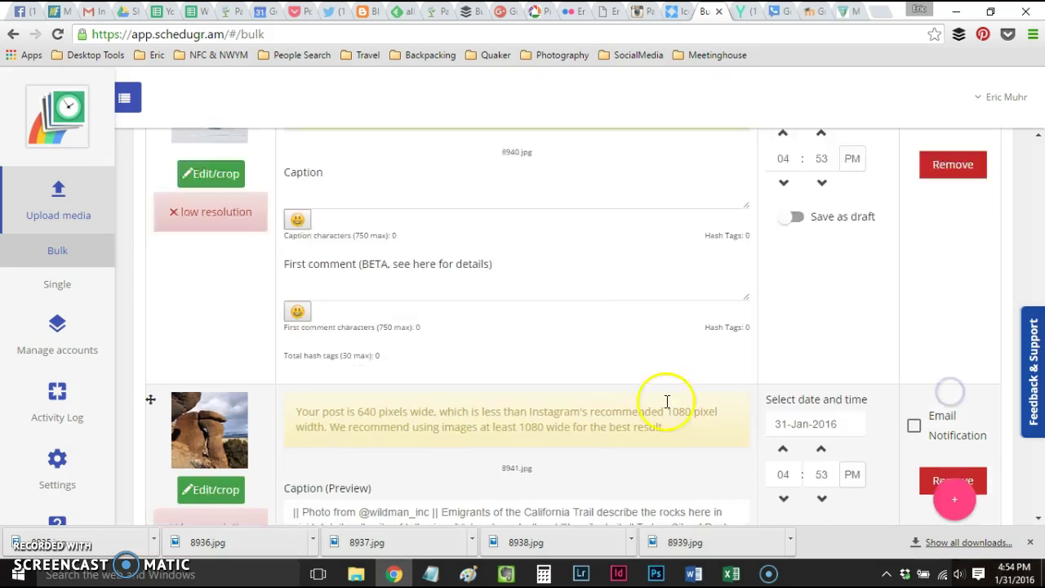
left_click(561, 350)
key("ctrl+v")
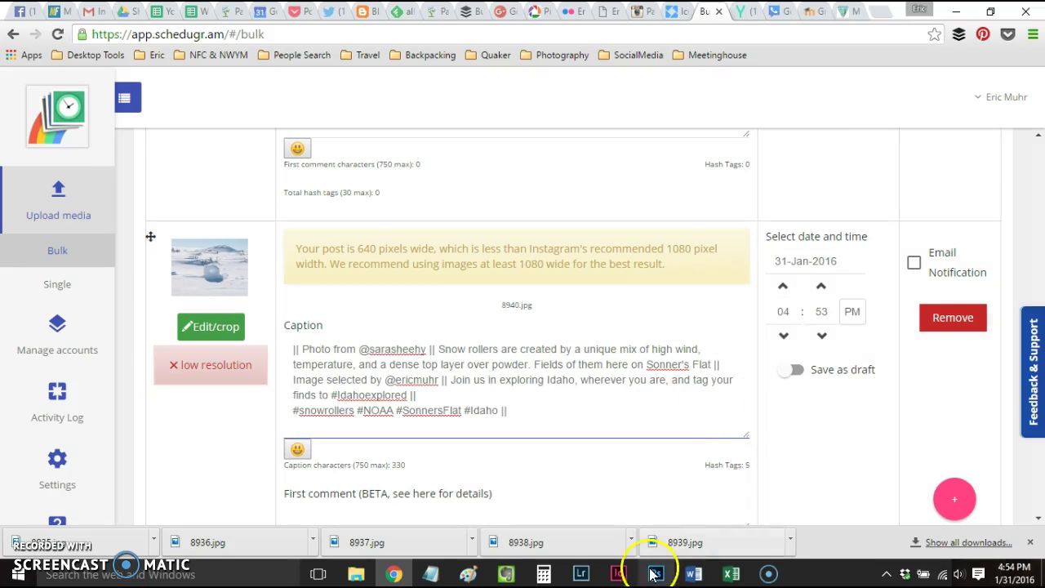
Paste the Bear Lake caption from note Idahoexplored 05 into 8939.jpg.
left_click(506, 575)
scroll(515, 457, "up", 2)
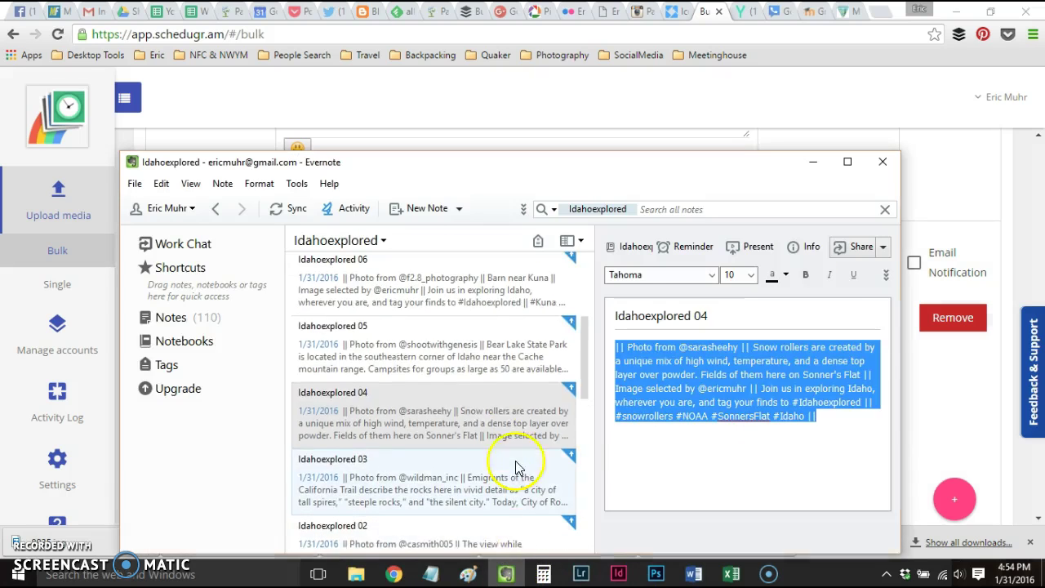
left_click(485, 377)
left_click_drag(805, 472, 614, 346)
key("ctrl+c")
key("alt+Tab")
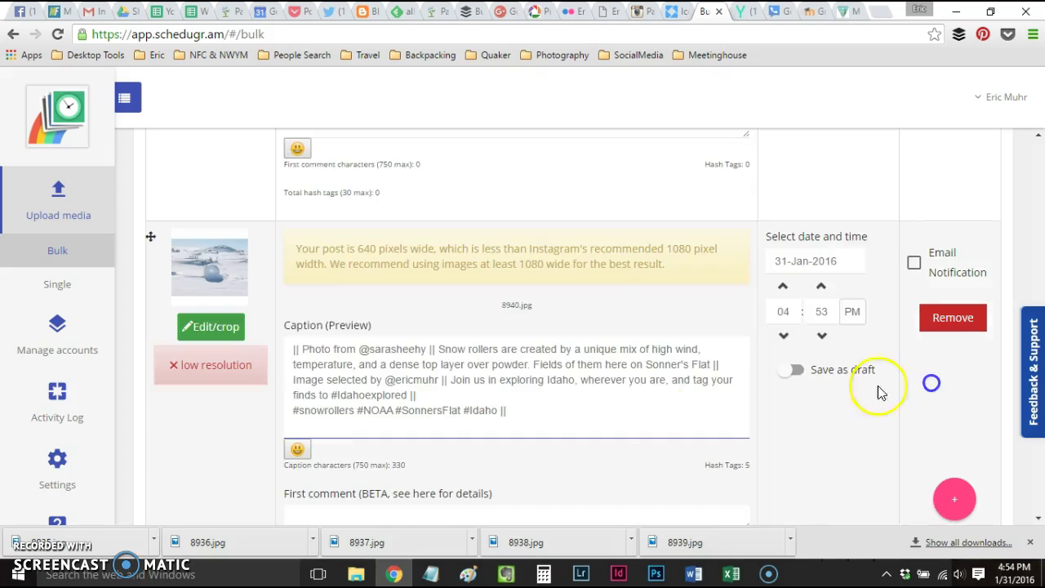
scroll(604, 412, "down", 3)
left_click(501, 349)
key("ctrl+v")
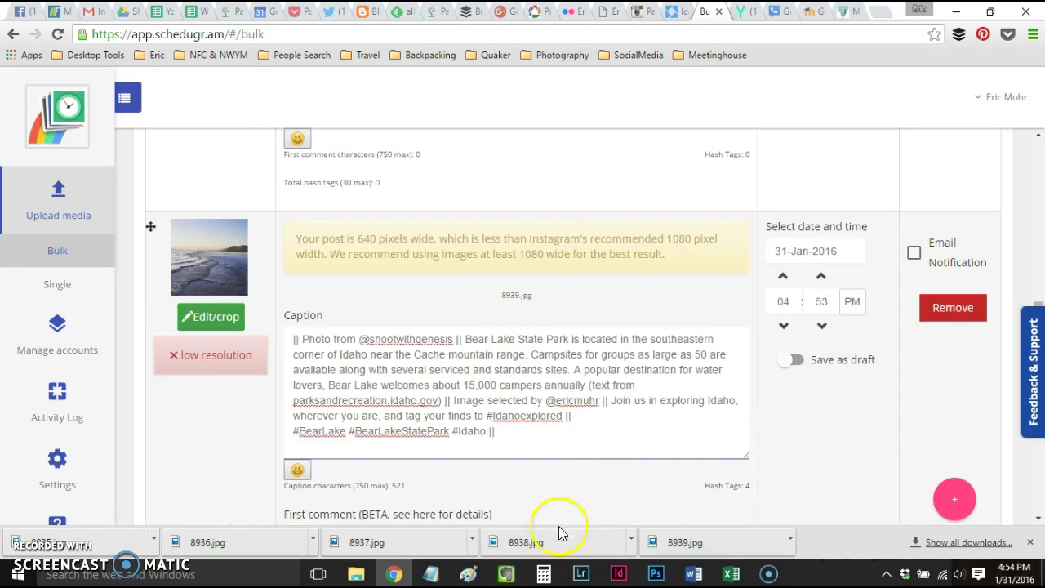
Paste the Barn near Kuna caption from note Idahoexplored 06 into 8938.jpg.
mouse_move(508, 576)
left_click(543, 514)
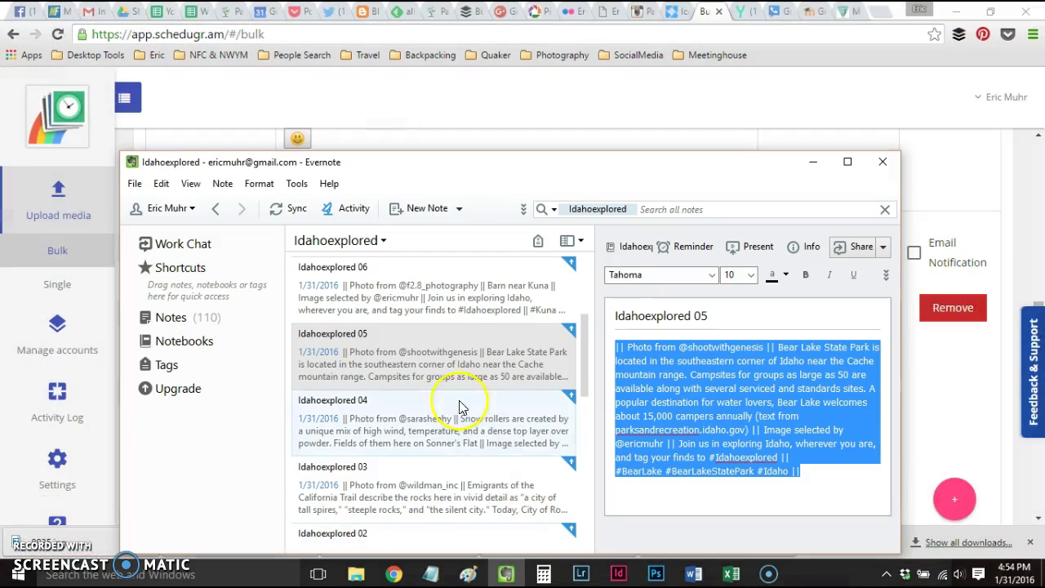
left_click(441, 301)
left_click_drag(764, 405, 610, 347)
key("ctrl+c")
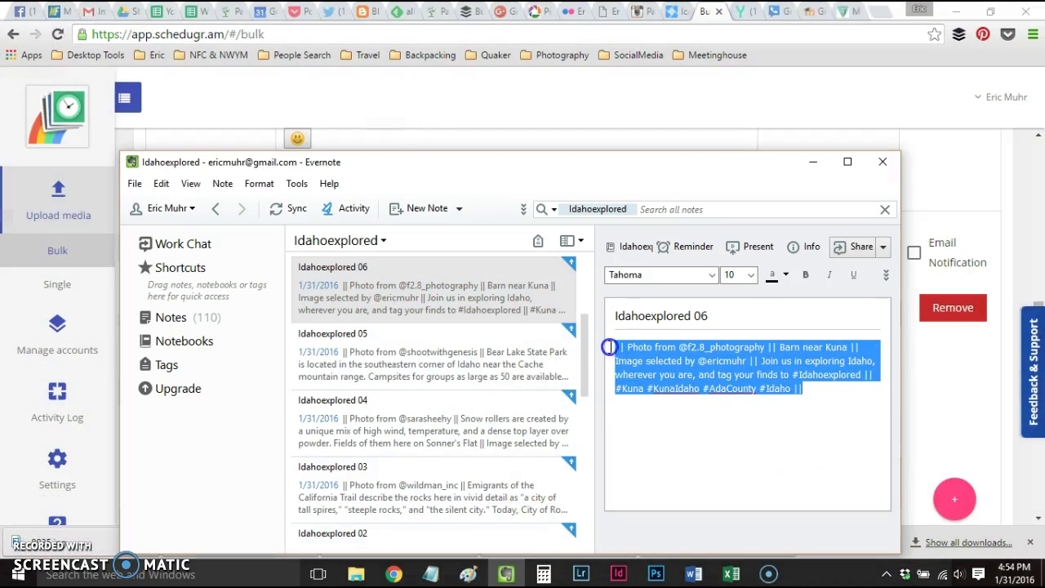
left_click(923, 386)
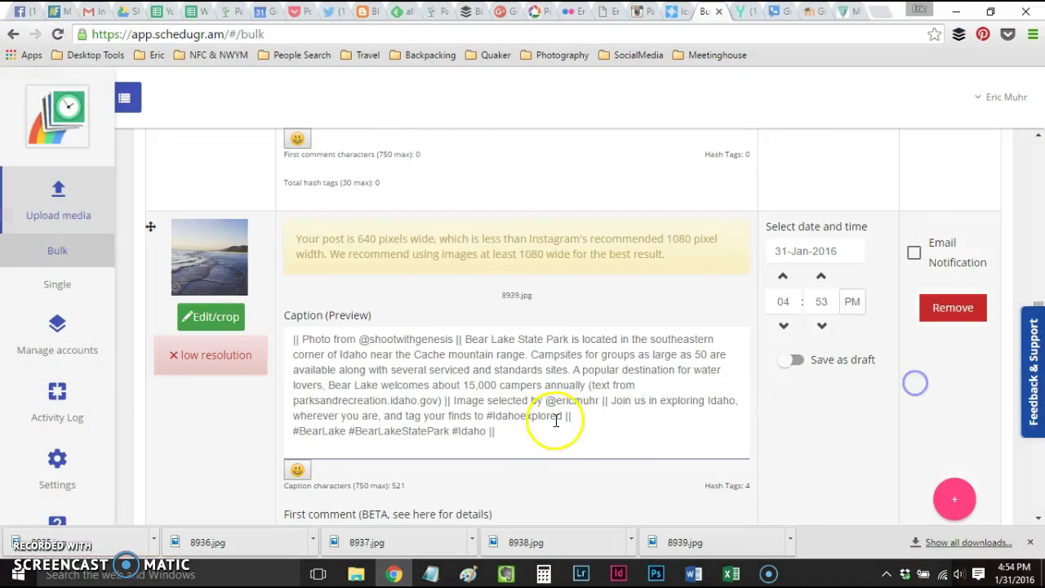
scroll(554, 424, "down", 5)
left_click(513, 330)
key("ctrl+v")
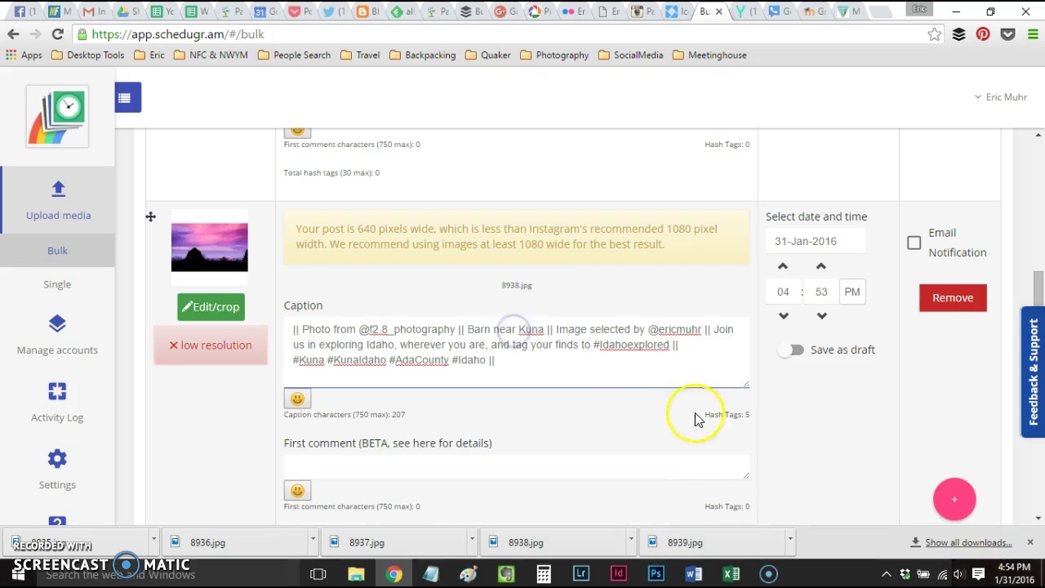
Paste the Idaho Falls caption from note Idahoexplored 07 into 8937.jpg.
left_click(505, 574)
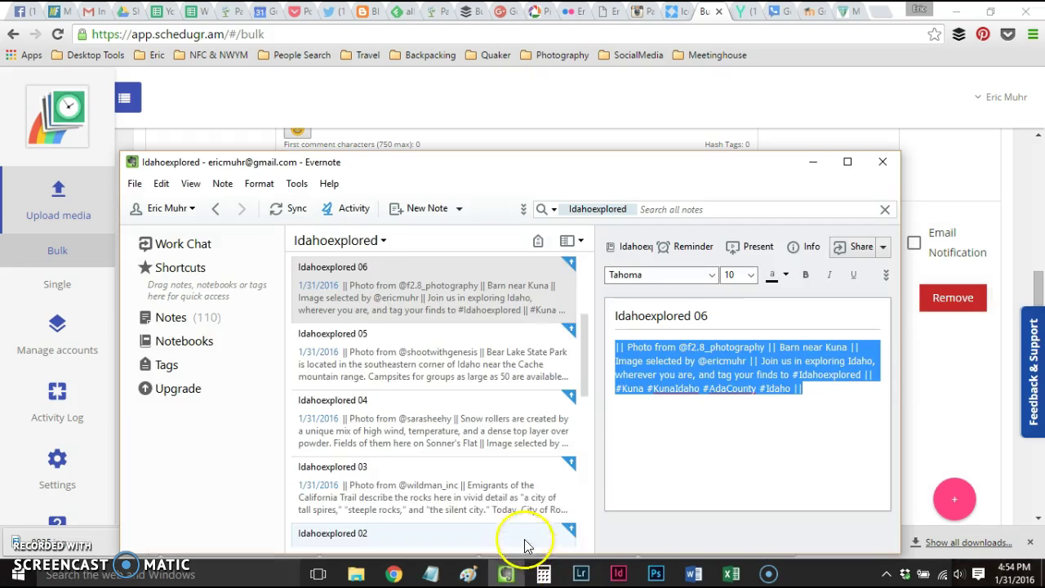
scroll(478, 497, "up", 2)
left_click(478, 296)
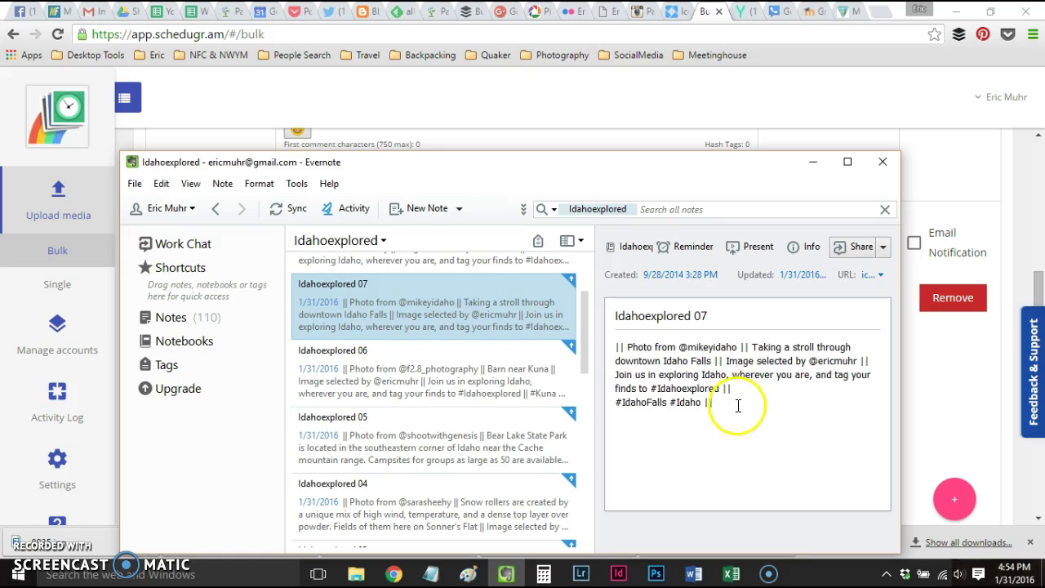
left_click_drag(737, 406, 618, 348)
key("ctrl+c")
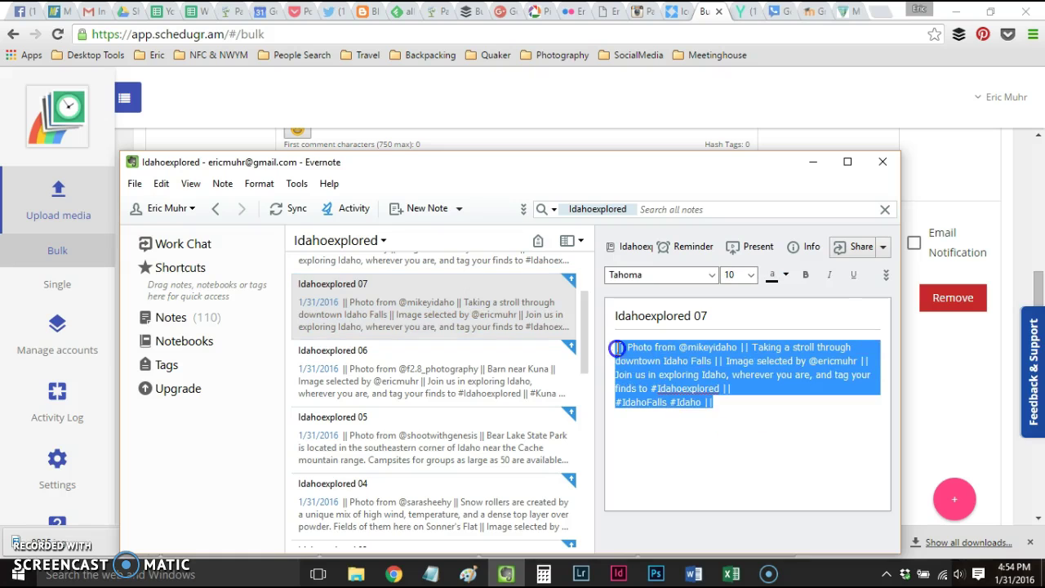
left_click(930, 397)
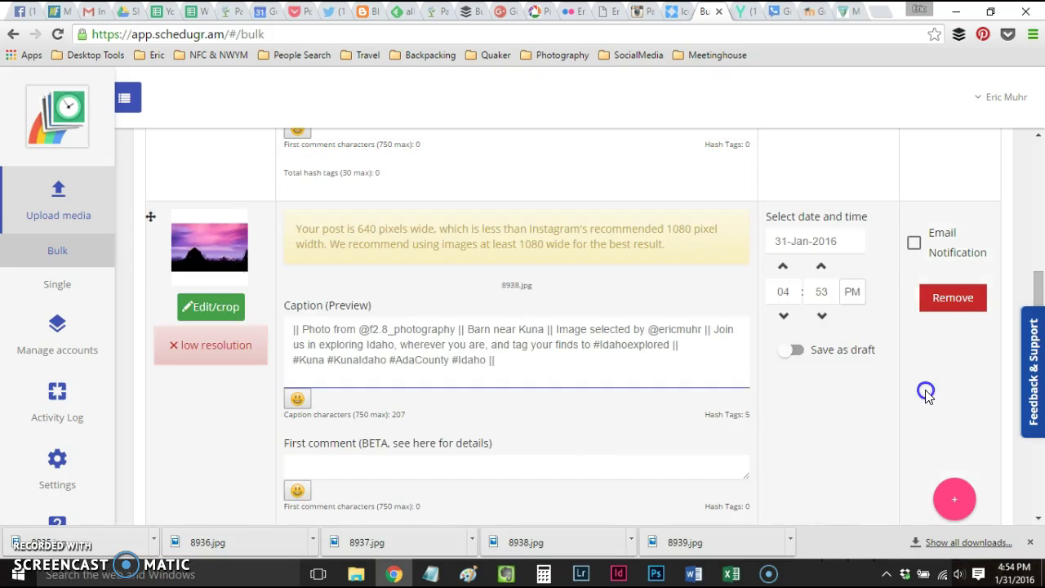
scroll(645, 381, "down", 5)
left_click(511, 322)
key("ctrl+v")
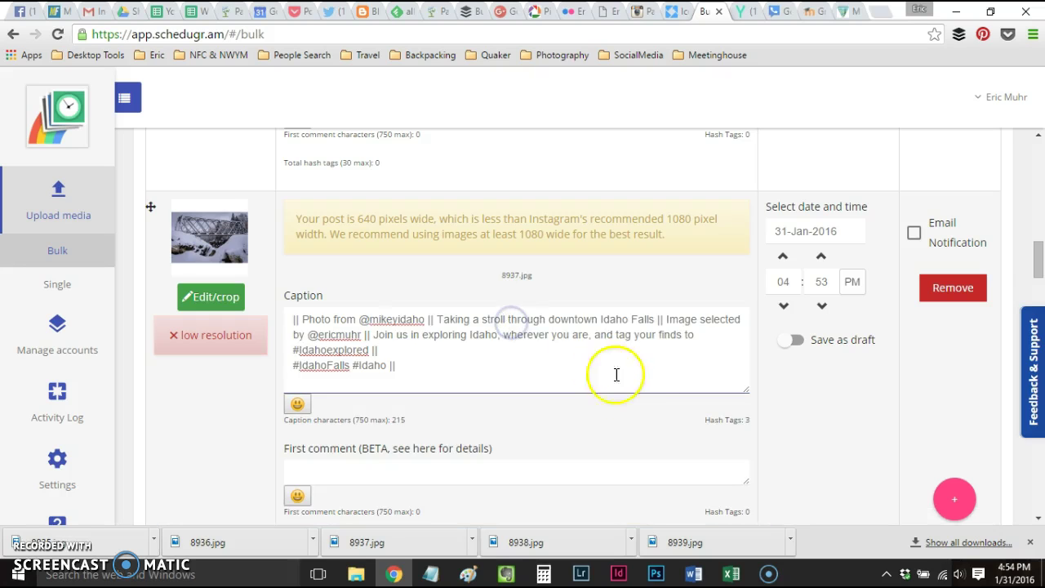
Paste the Pioneer Mountains caption from note Idahoexplored 08 into 8936.jpg.
left_click(510, 575)
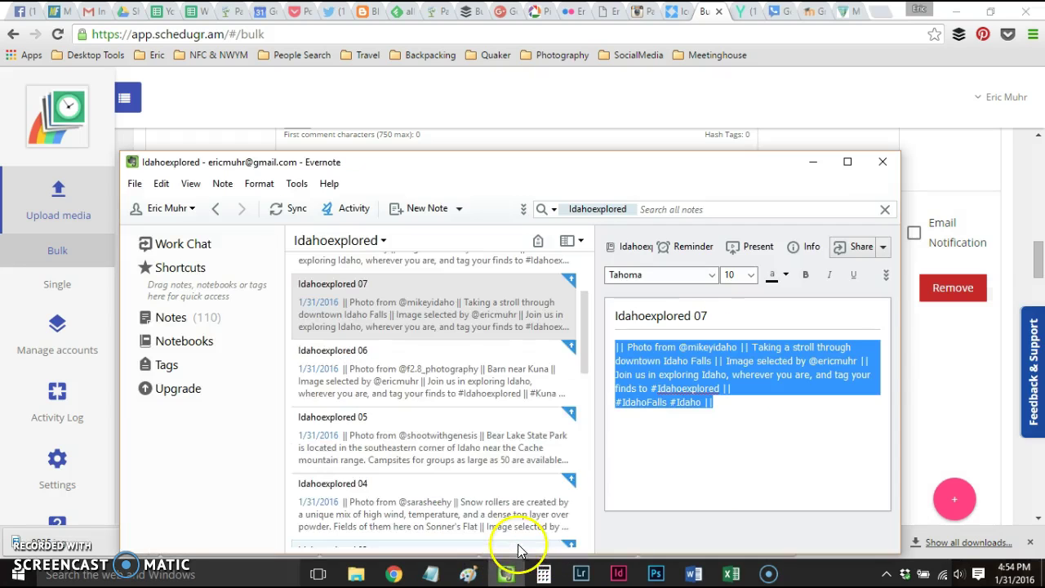
scroll(466, 384, "up", 2)
left_click(455, 299)
left_click_drag(819, 398, 610, 348)
key("ctrl+c")
left_click(918, 375)
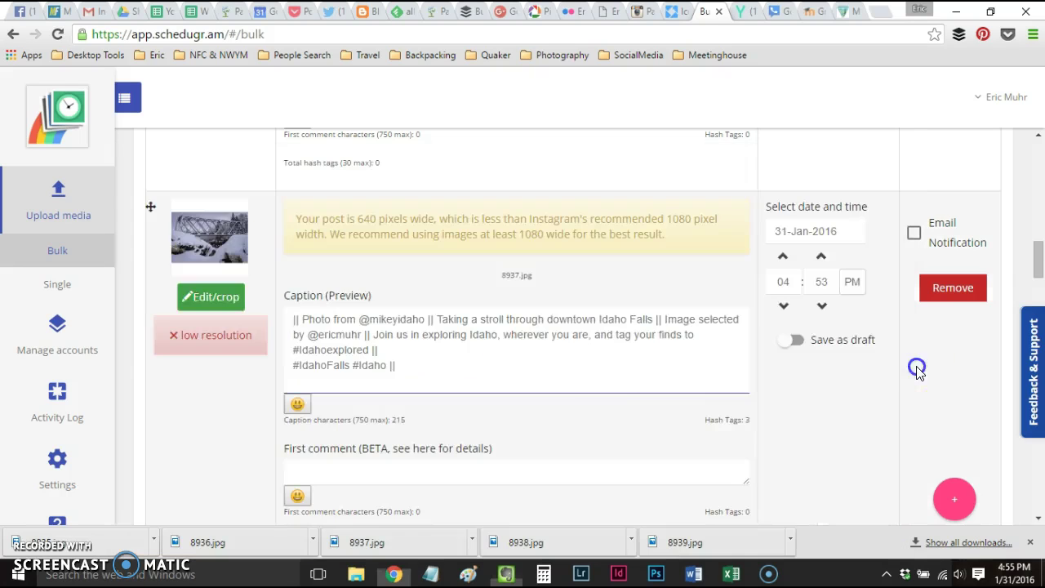
scroll(560, 420, "down", 5)
left_click(490, 374)
key("ctrl+v")
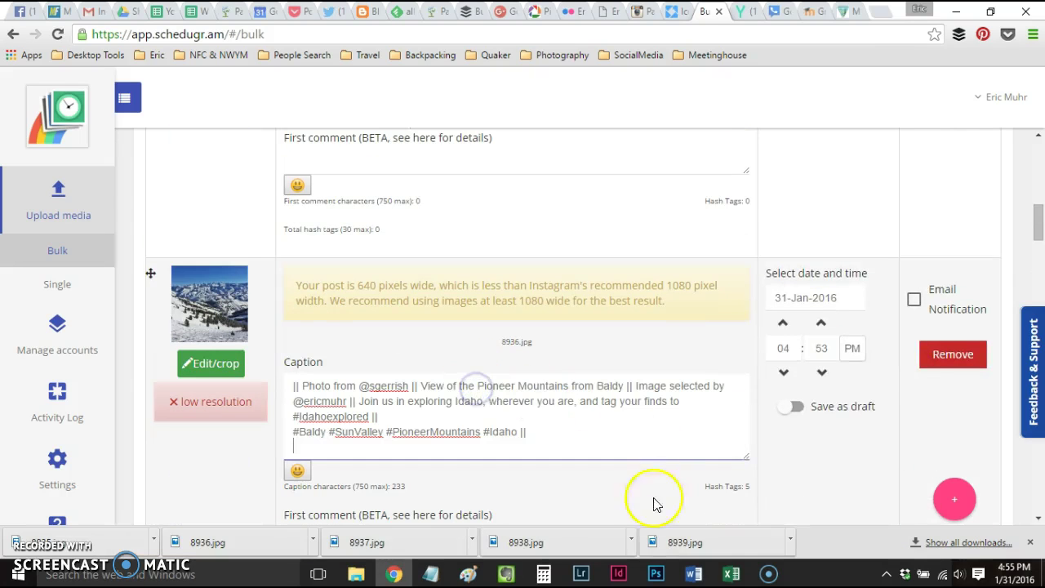
Paste the Mineral Ridge caption from note Idahoexplored 09 into 8935.jpg, removing the trailing empty line.
left_click(514, 580)
scroll(469, 425, "up", 2)
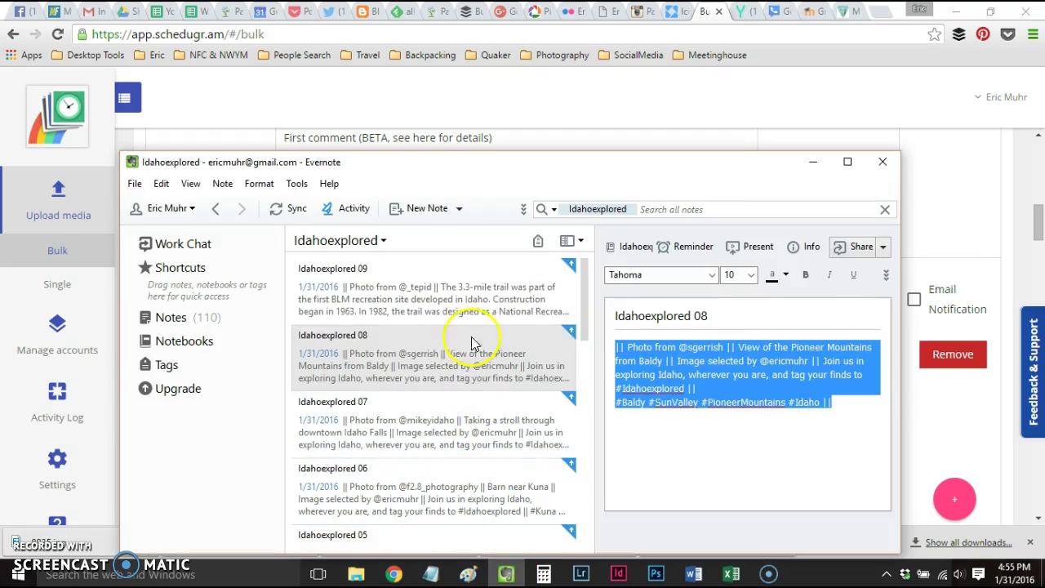
left_click(477, 286)
left_click(815, 504)
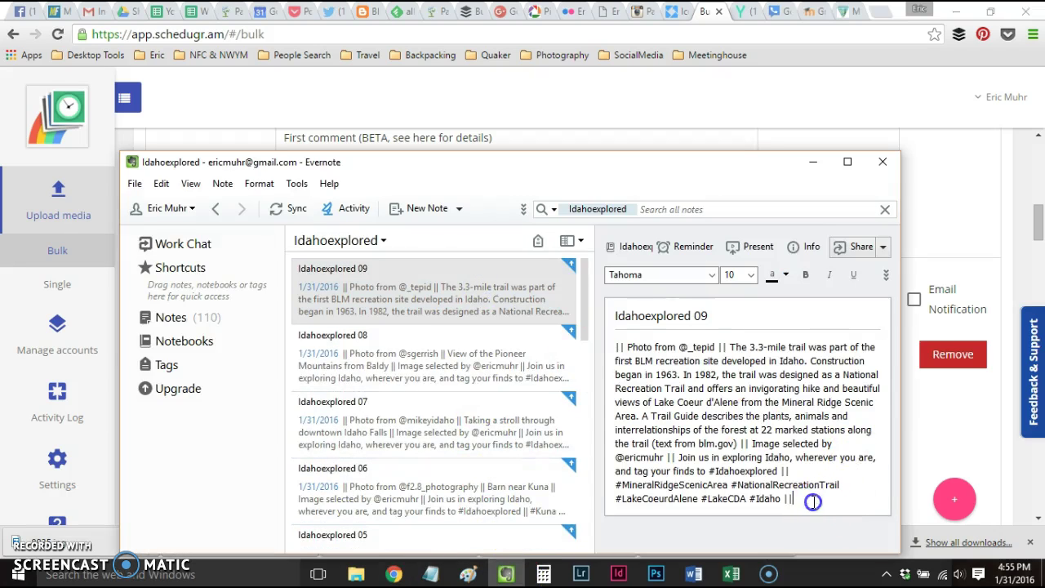
left_click_drag(815, 504, 601, 346)
key("ctrl+c")
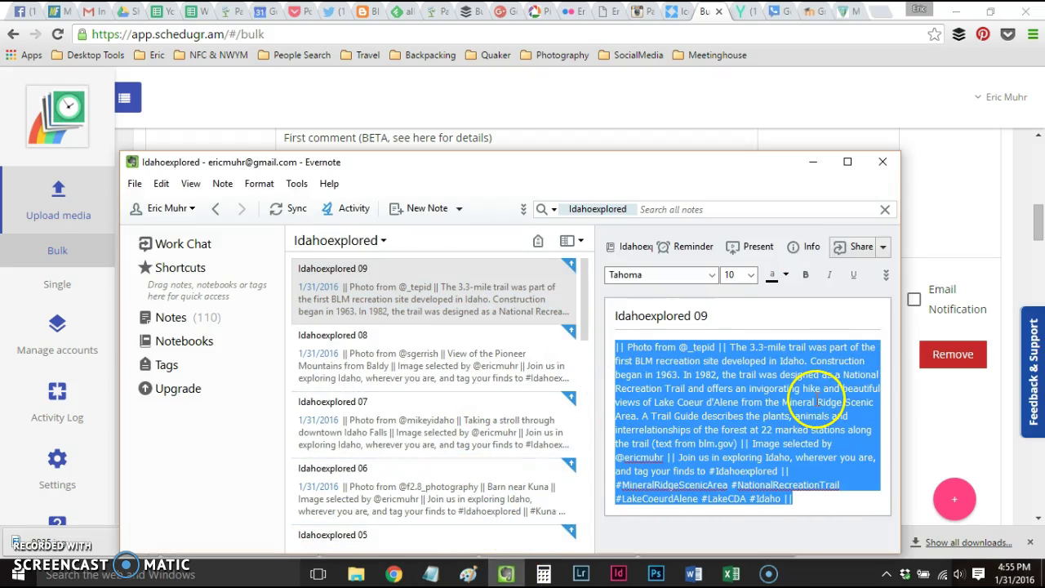
left_click(975, 397)
scroll(654, 416, "up", 6)
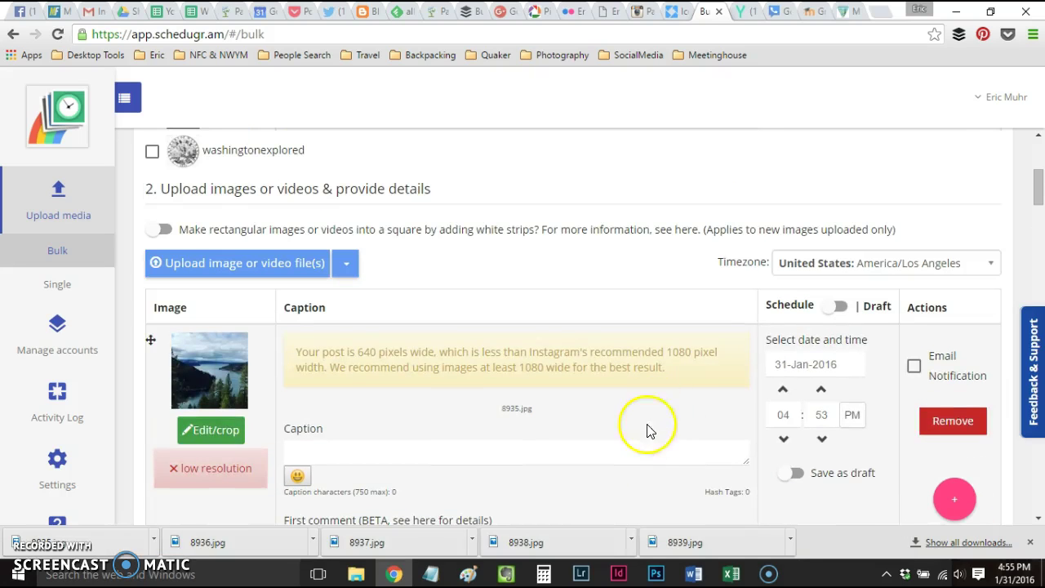
left_click(560, 451)
key("ctrl+v")
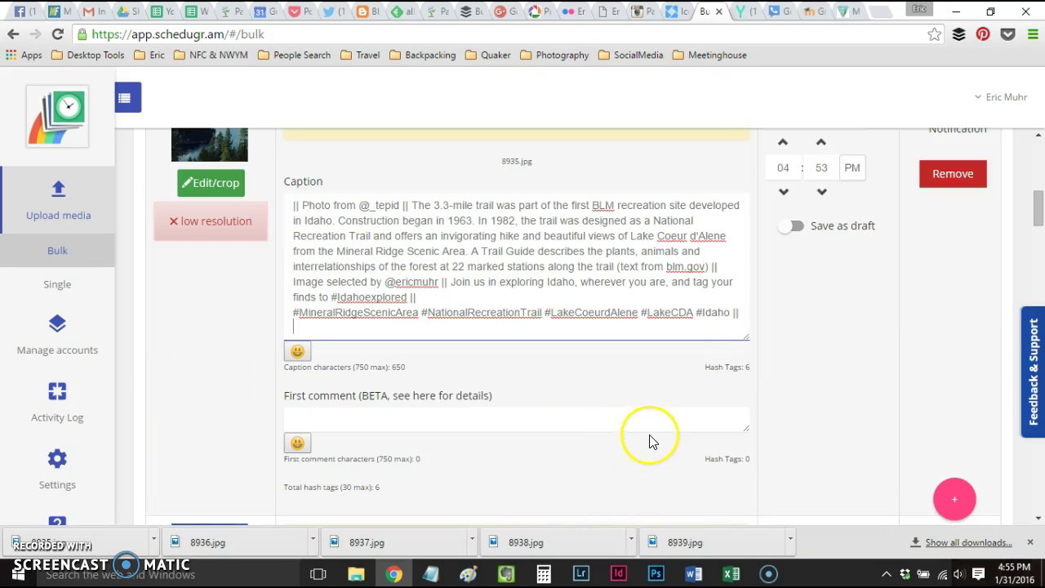
key("BackSpace")
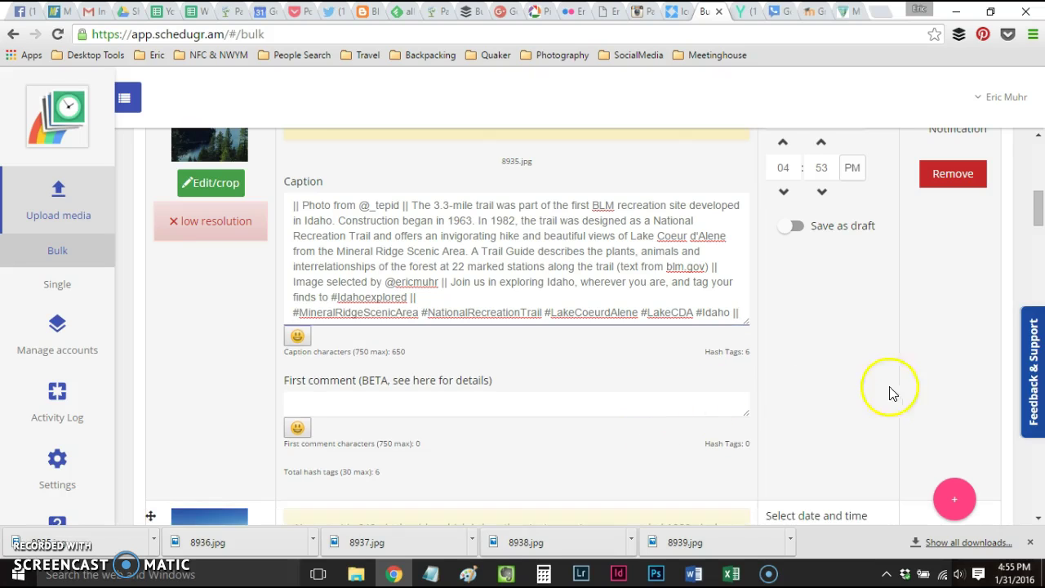
scroll(893, 394, "up", 3)
Date posts 8935.jpg and 8936.jpg for 1 February 2016, switching 8935.jpg to AM.
left_click(821, 270)
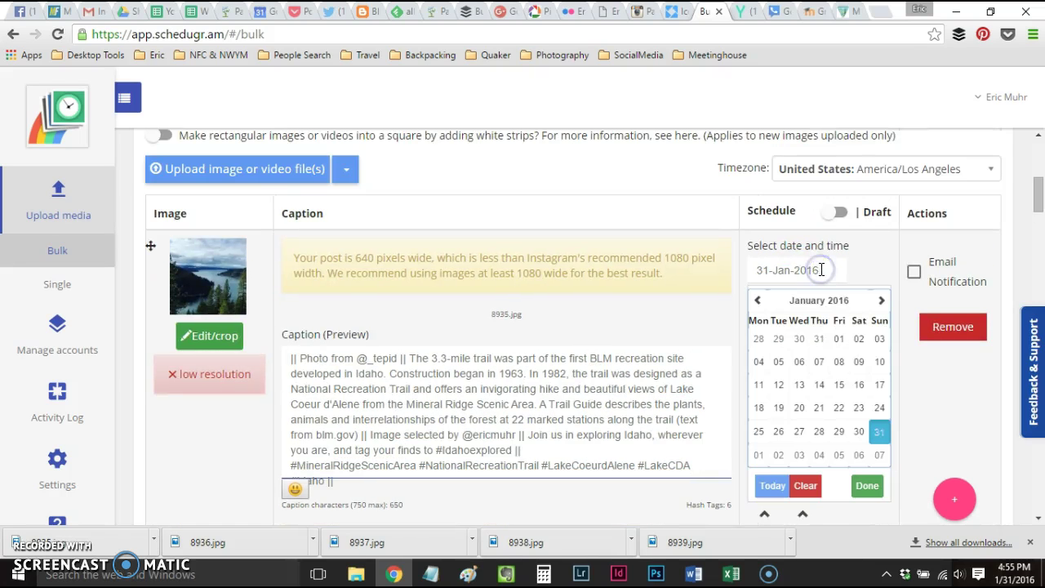
left_click(763, 454)
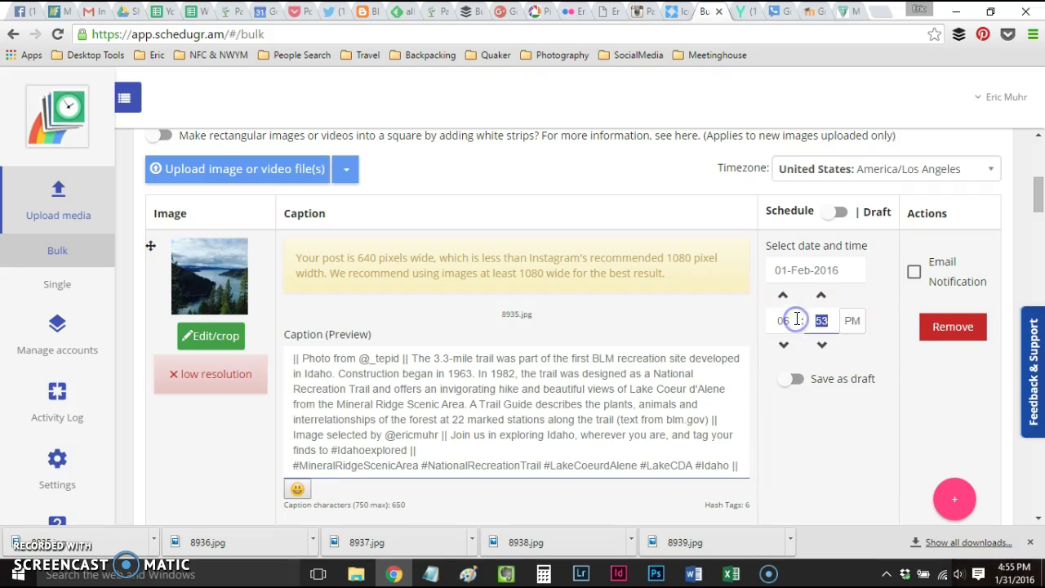
left_click(850, 330)
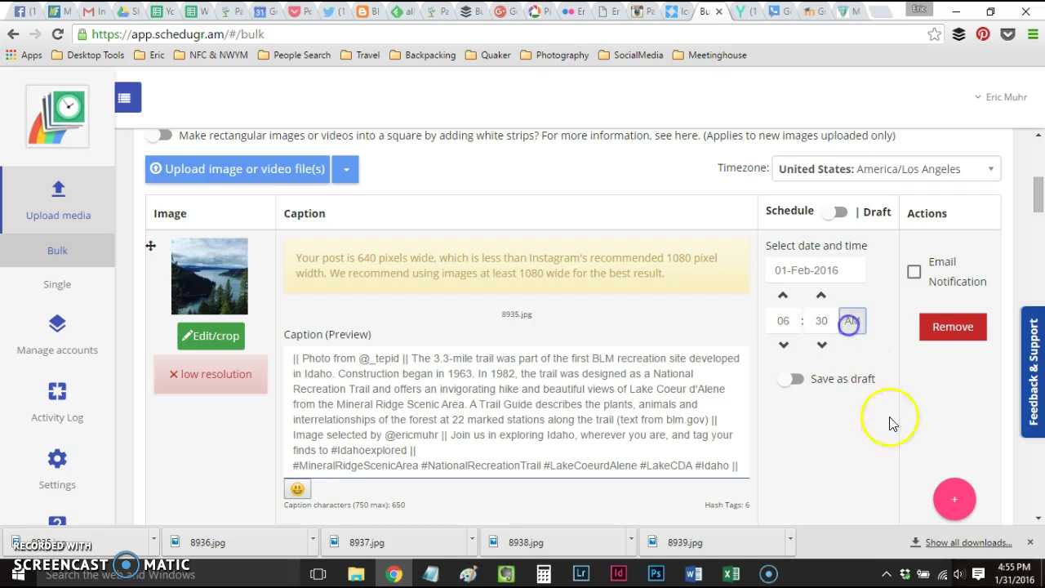
scroll(832, 445, "down", 4)
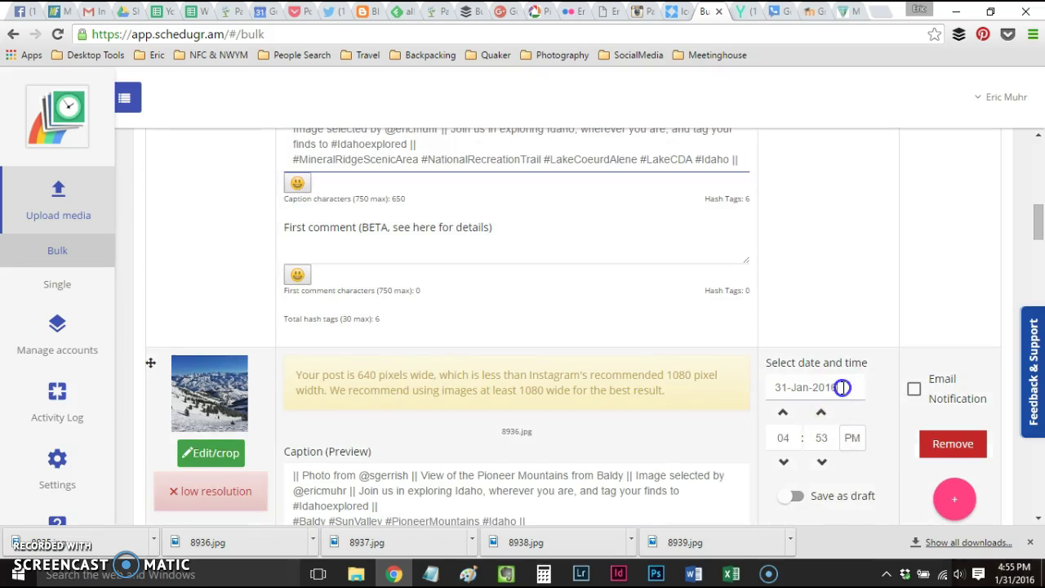
left_click(842, 387)
left_click(759, 513)
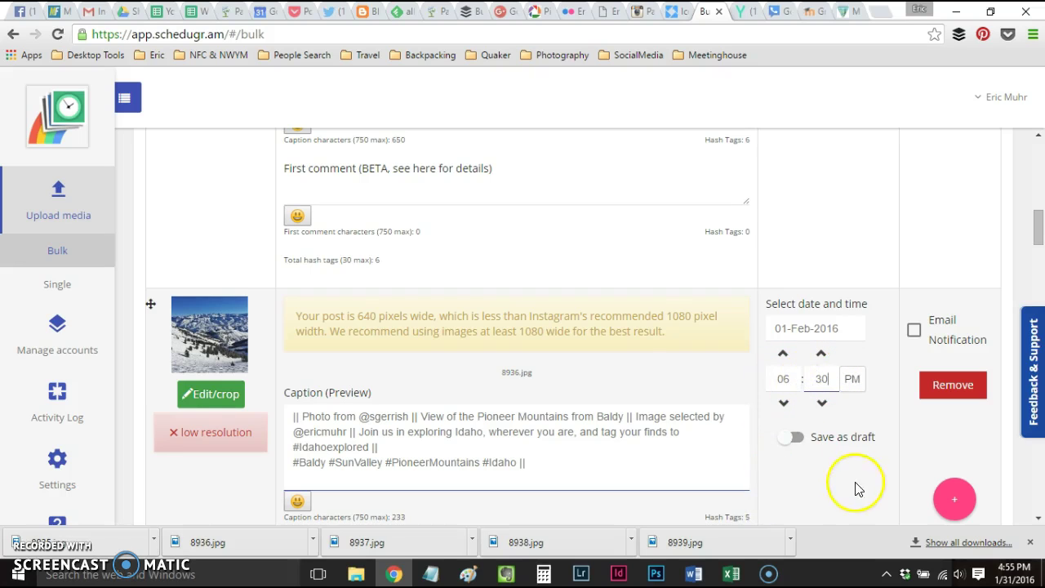
Move posts 8937.jpg and 8938.jpg to 2 February 2016 at 06:30.
scroll(855, 488, "down", 4)
left_click(822, 399)
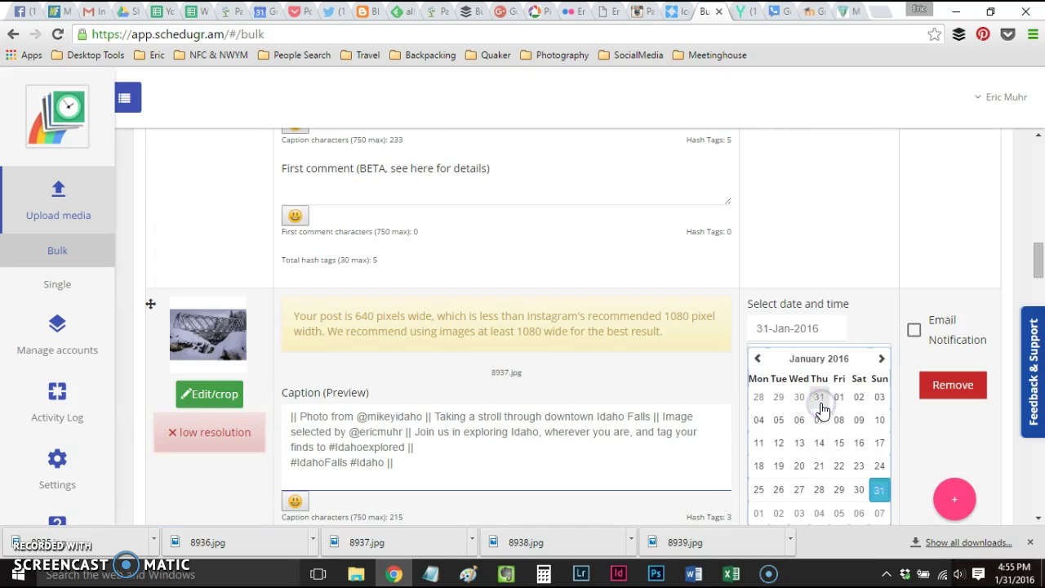
left_click(779, 513)
left_click(789, 376)
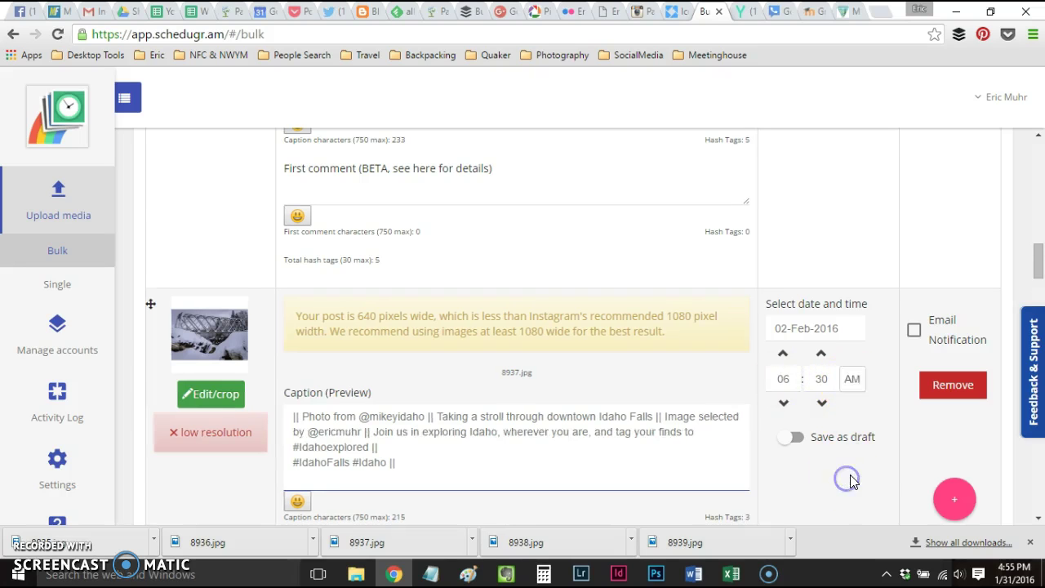
scroll(847, 480, "down", 2)
scroll(852, 481, "down", 2)
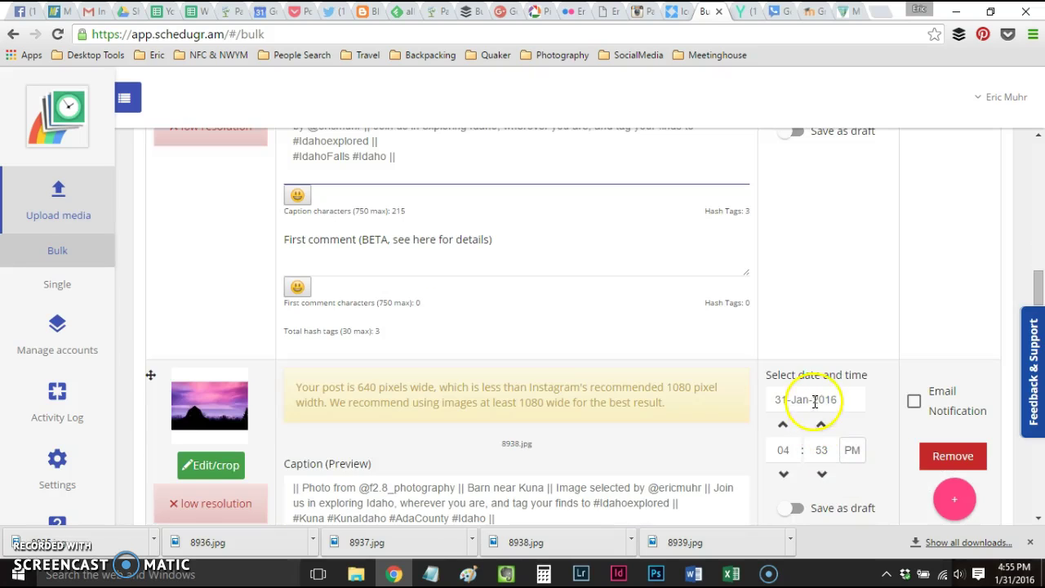
left_click(814, 399)
scroll(830, 353, "down", 3)
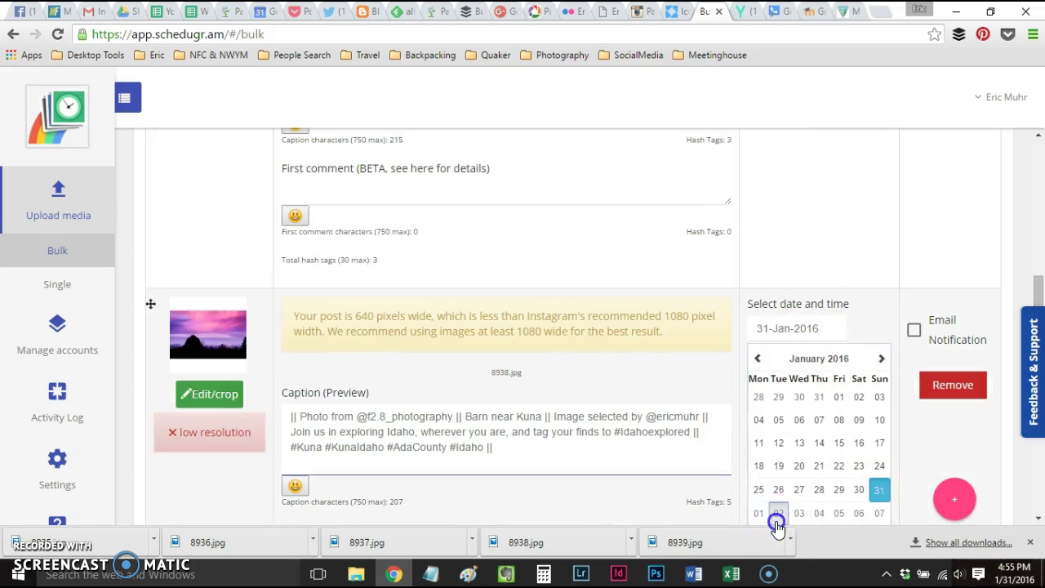
left_click(778, 514)
left_click(822, 353)
left_click(821, 353)
left_click(821, 353)
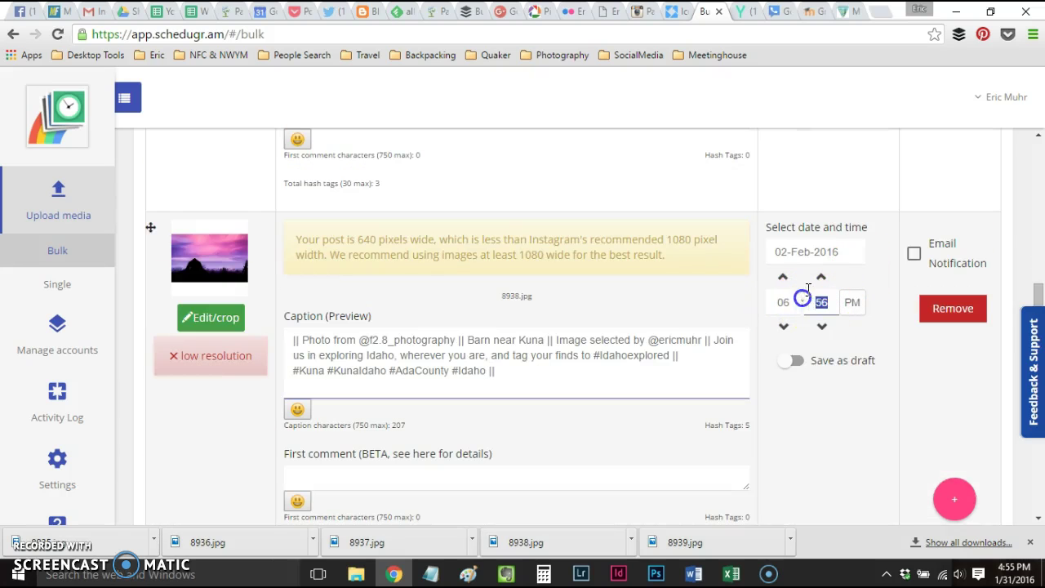
left_click(821, 428)
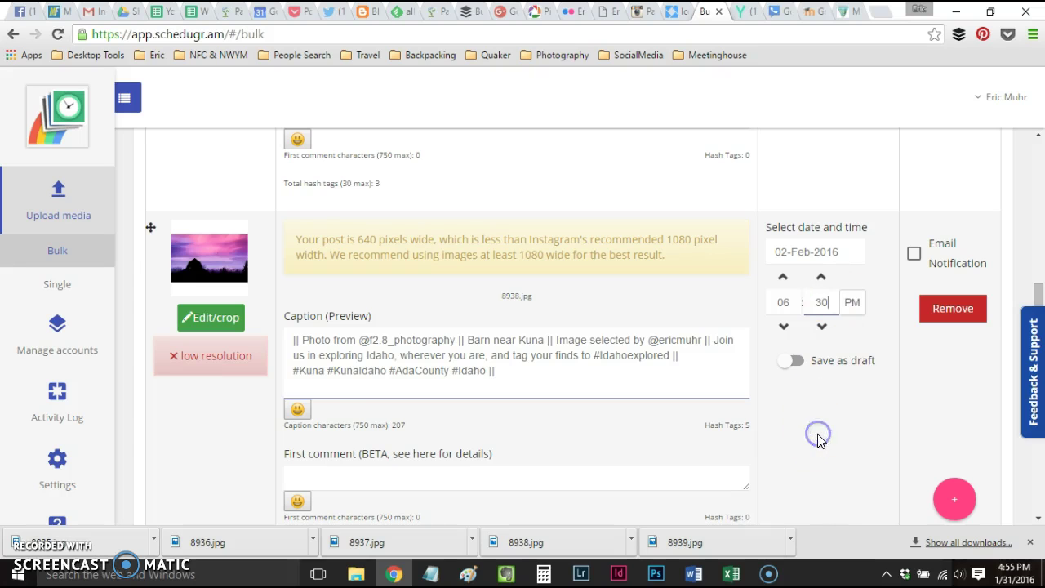
scroll(821, 438, "down", 3)
Date posts 8939.jpg and 8940.jpg for 3 February at 06:30.
left_click(827, 394)
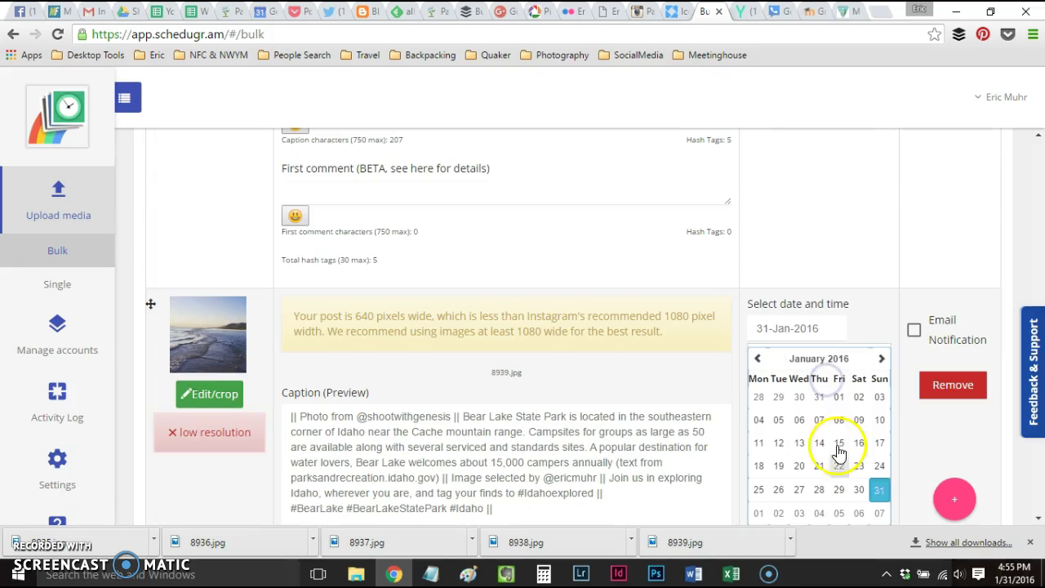
left_click(798, 512)
left_click(789, 377)
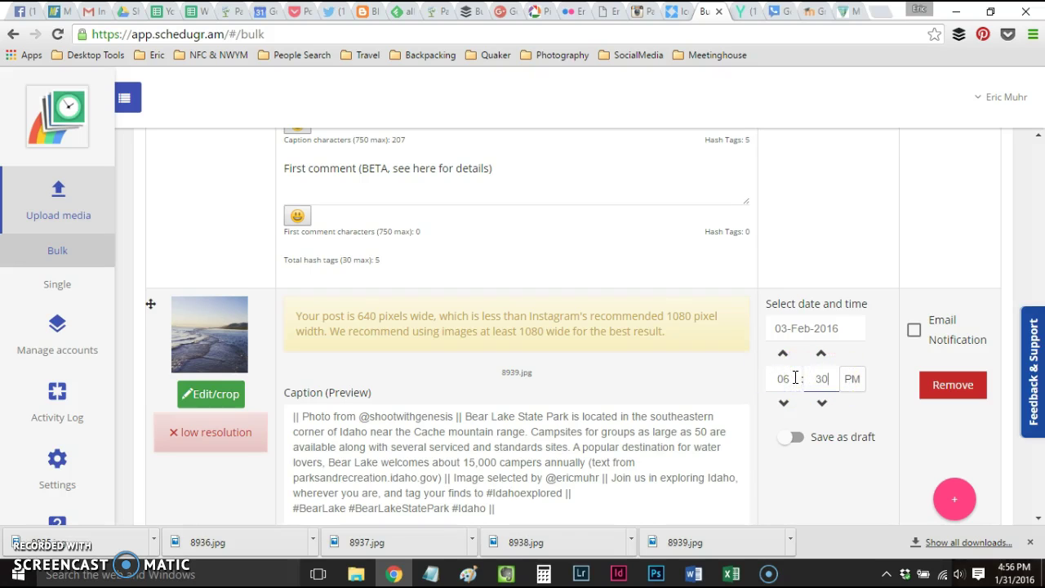
left_click(852, 379)
left_click(845, 433)
scroll(849, 441, "down", 4)
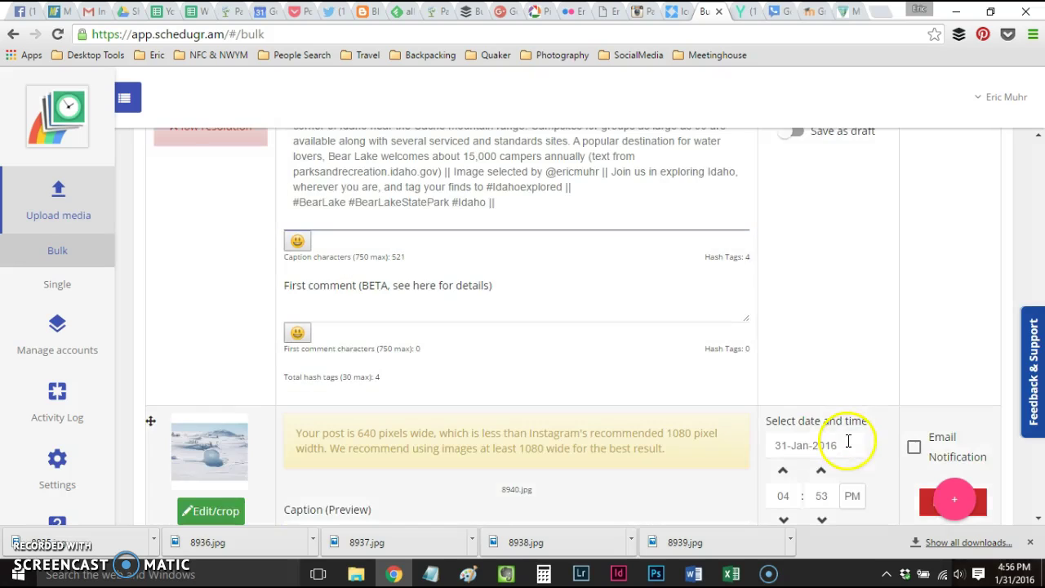
left_click(834, 439)
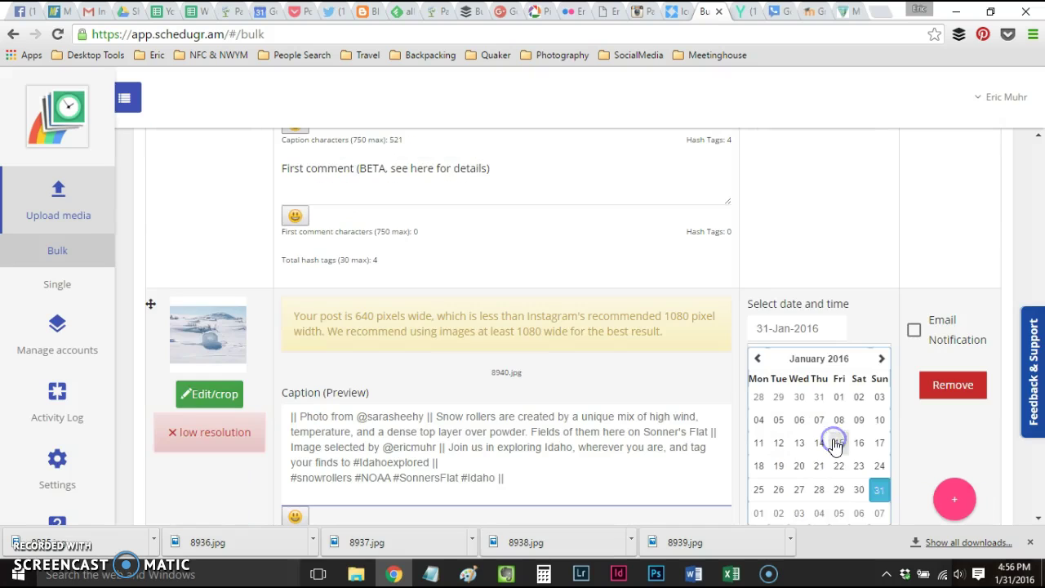
left_click(801, 509)
left_click(781, 378)
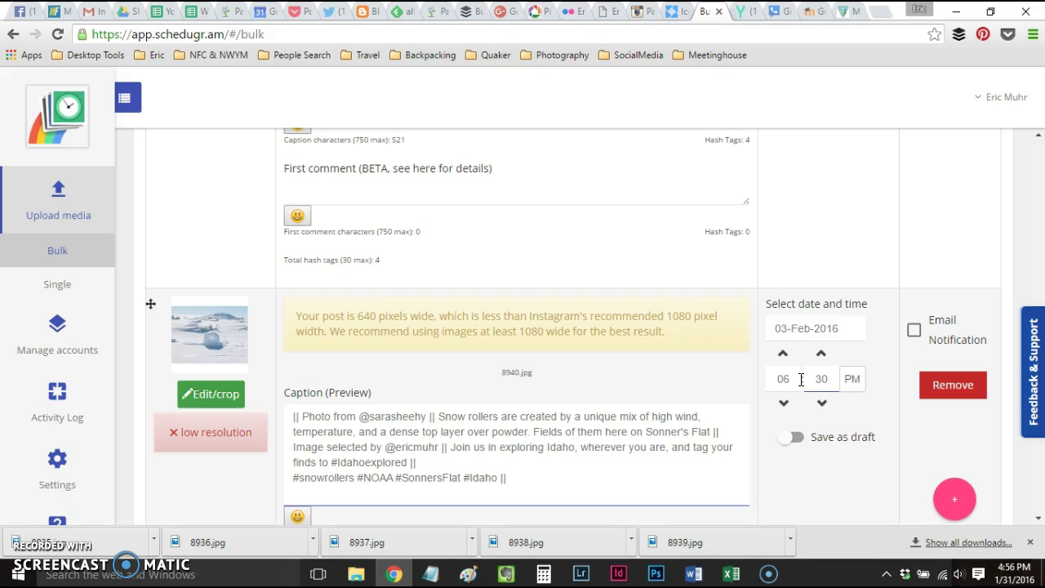
left_click(785, 379)
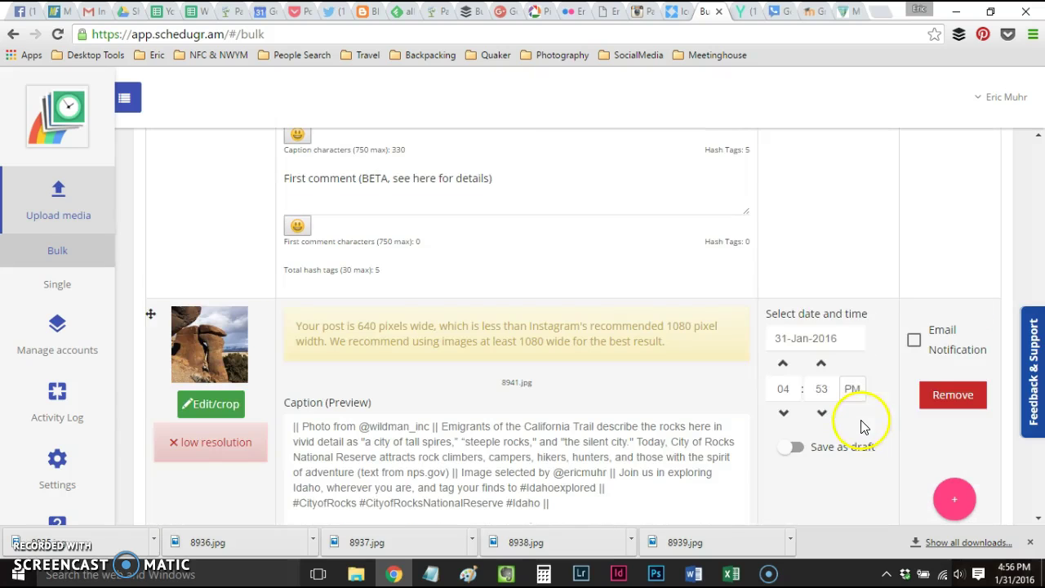
Date posts 8941.jpg and 8942.jpg for 4 February at 06:30.
left_click(811, 335)
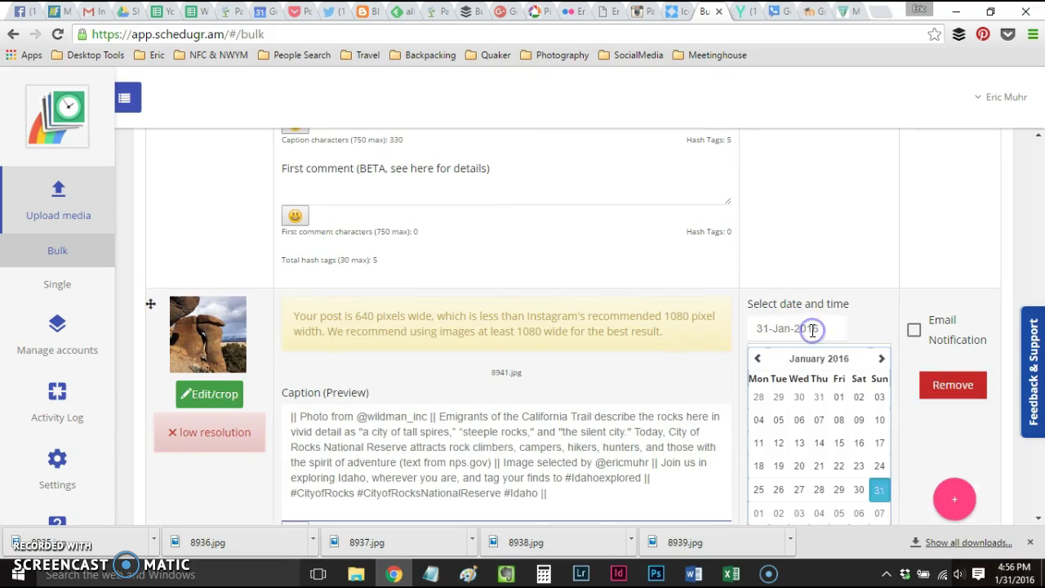
left_click(819, 512)
left_click(781, 375)
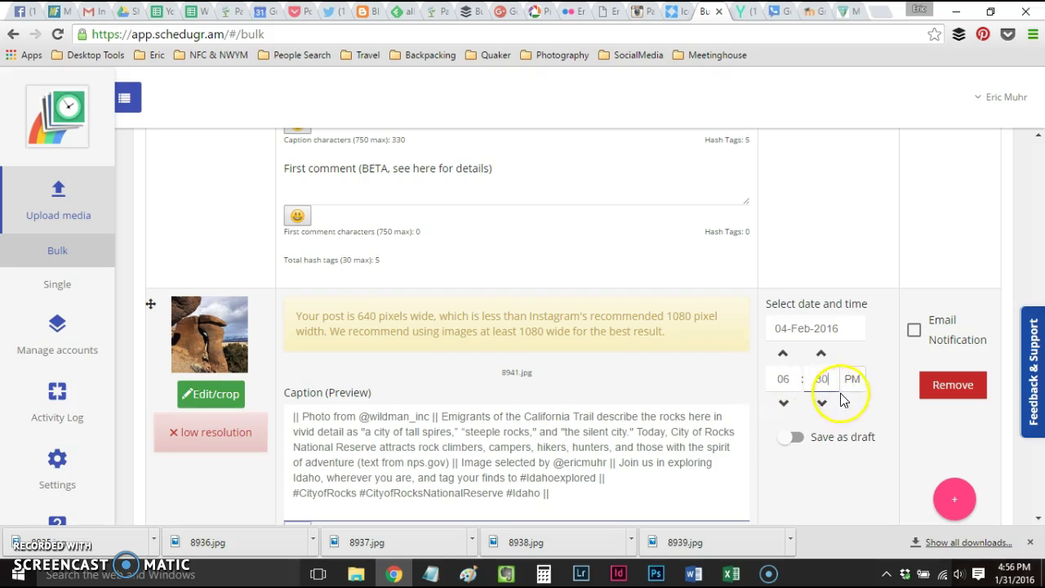
key("Tab")
scroll(837, 485, "down", 4)
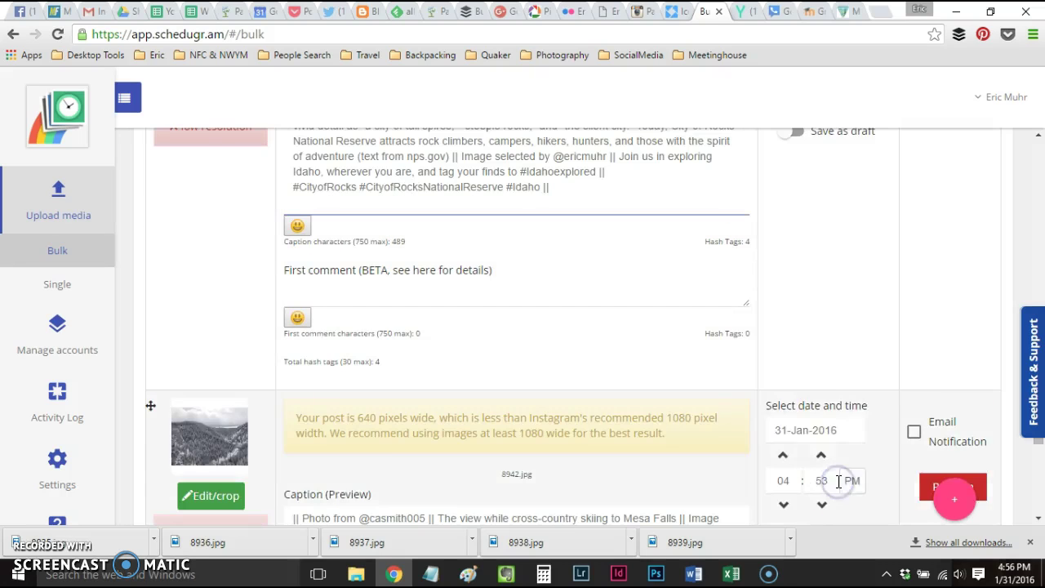
left_click(831, 423)
left_click(818, 516)
left_click(783, 378)
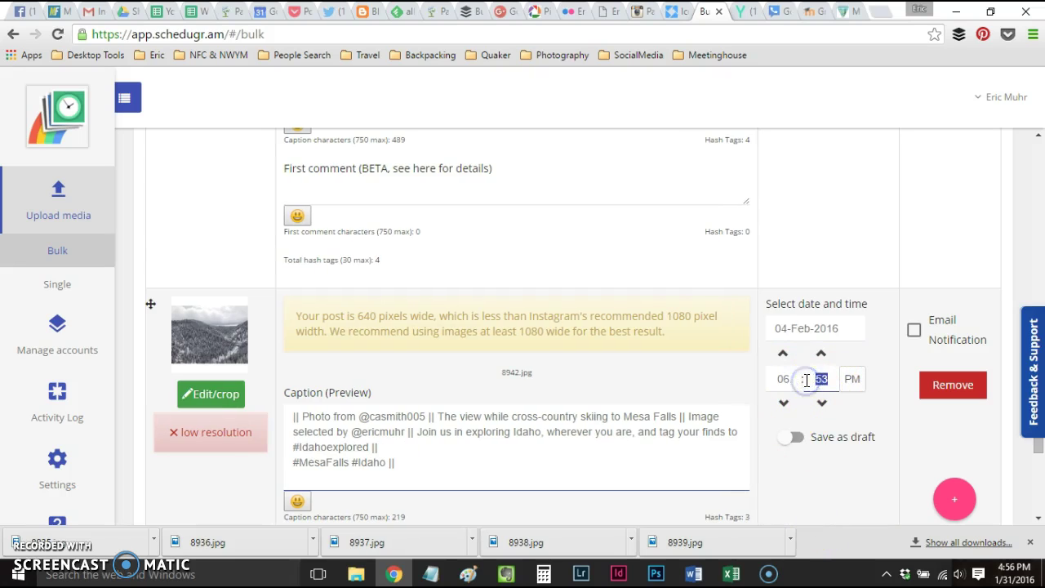
Date post 8943.jpg for 5 February 2016 at 06:30 AM.
scroll(831, 464, "down", 5)
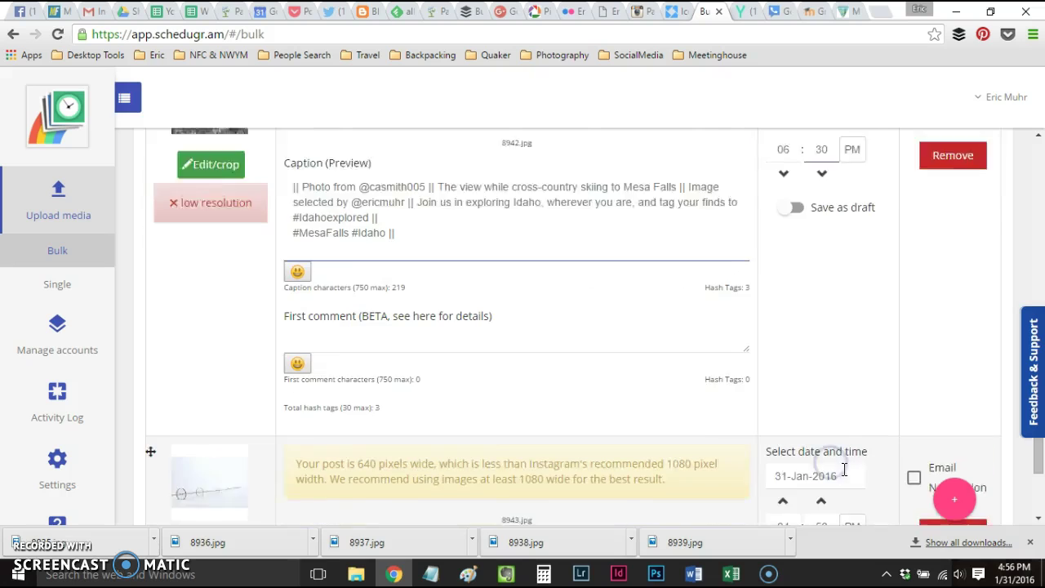
left_click(819, 398)
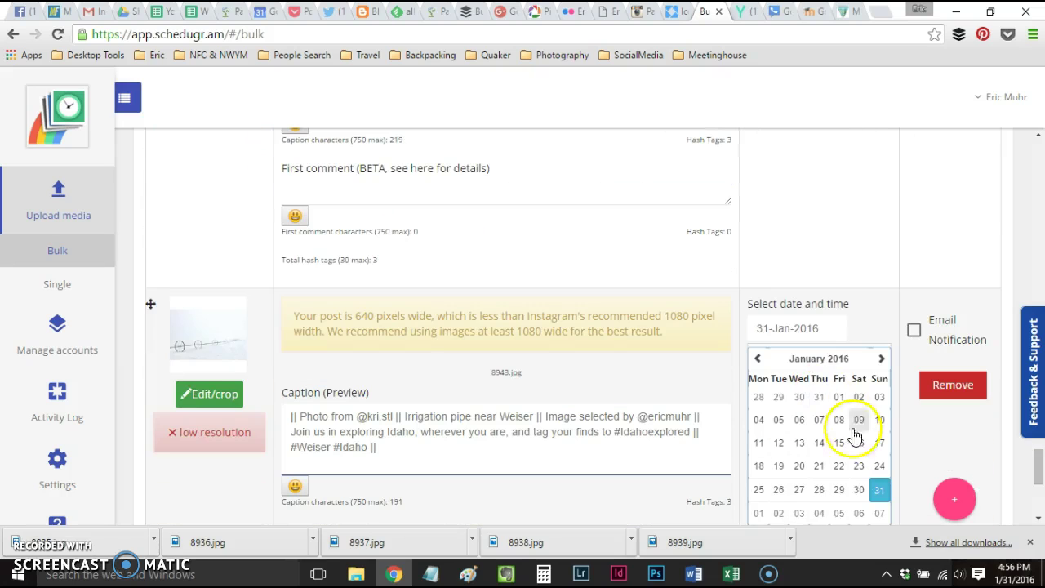
left_click(833, 521)
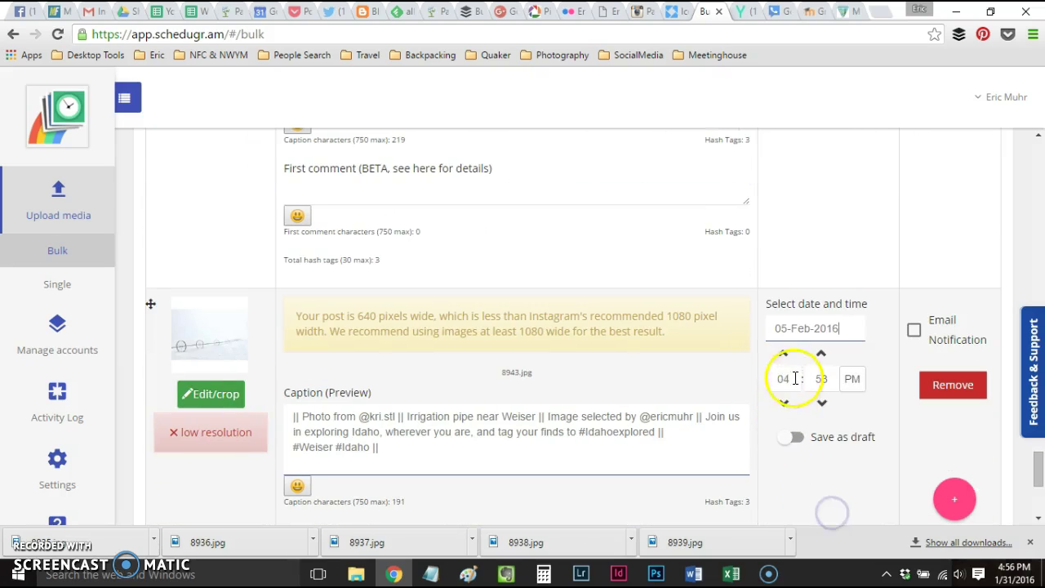
left_click(756, 379)
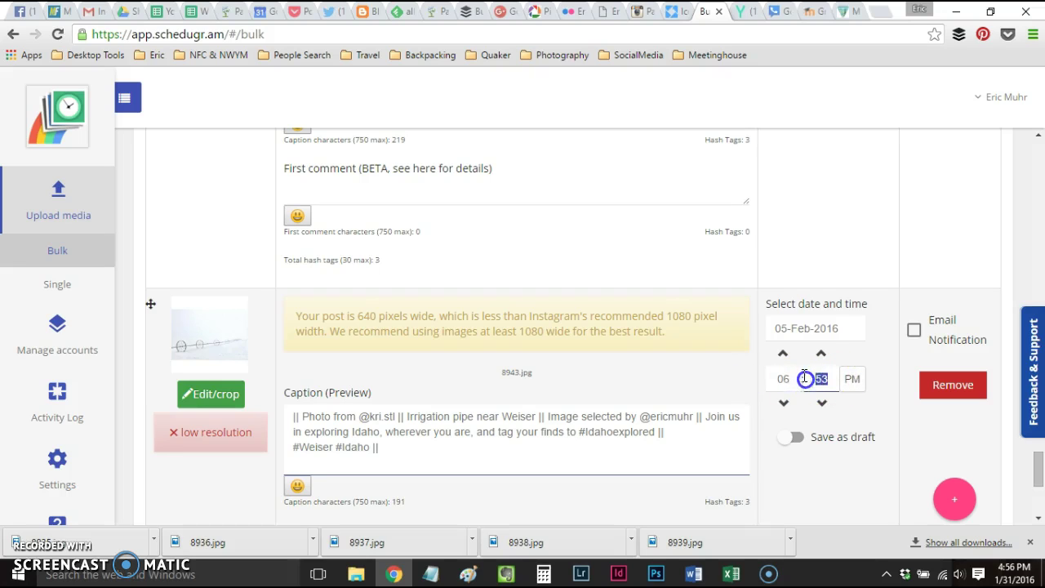
left_click(854, 379)
Schedule all nine prepared Idaho posts and get the success confirmation.
scroll(834, 494, "down", 2)
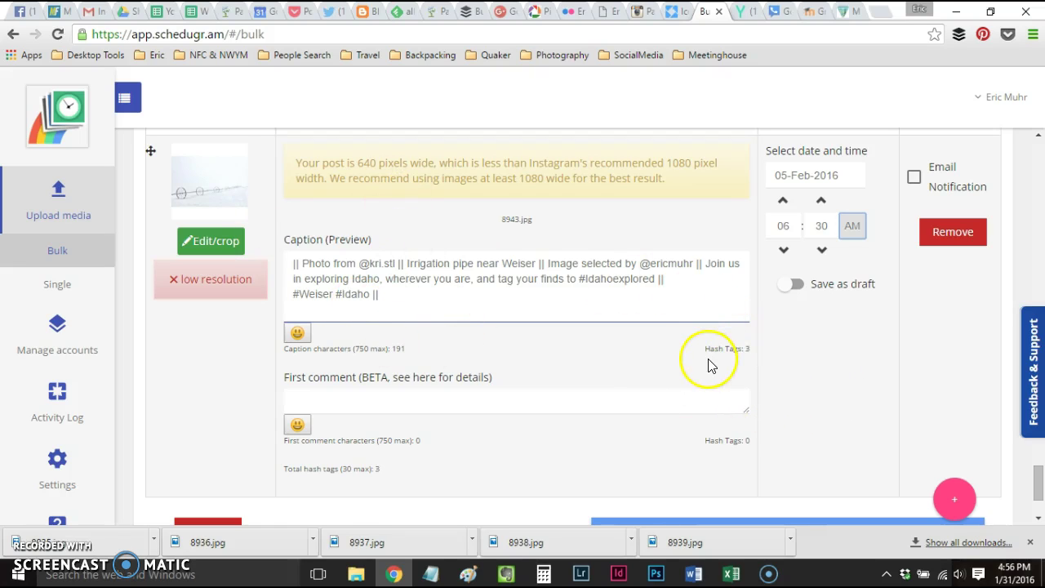
scroll(722, 376, "down", 2)
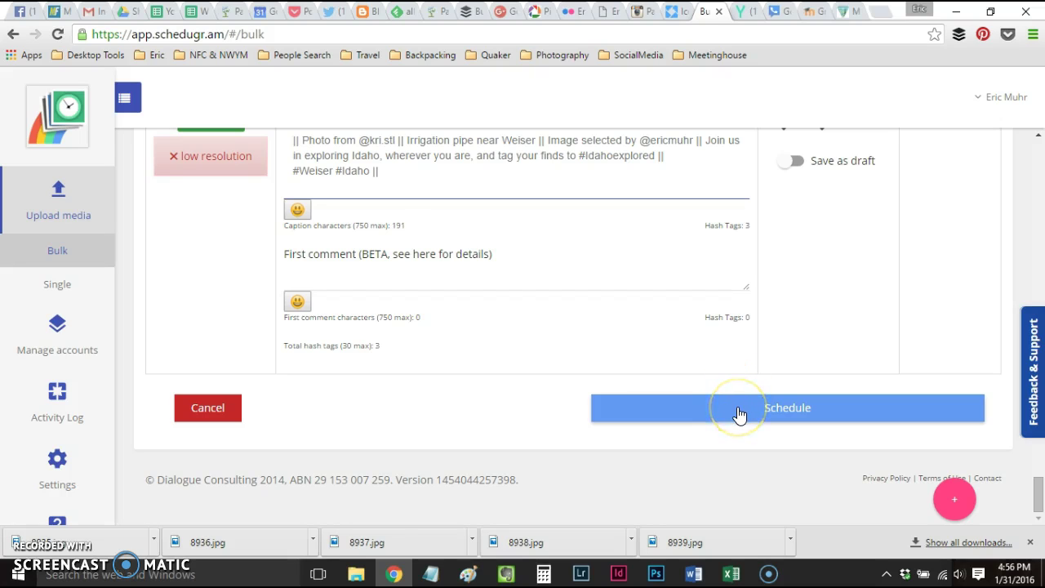
left_click(739, 415)
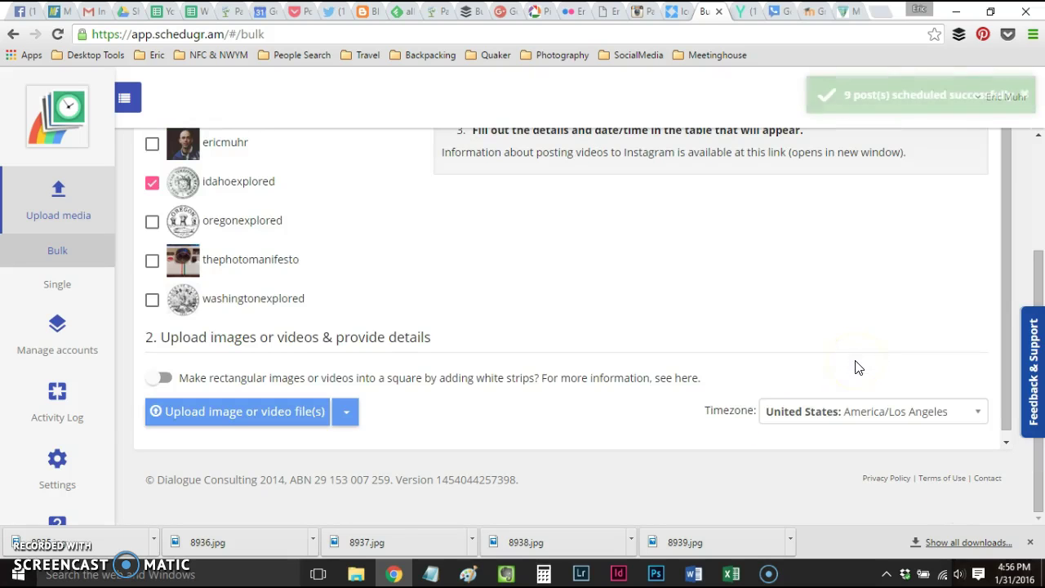
left_click(145, 317)
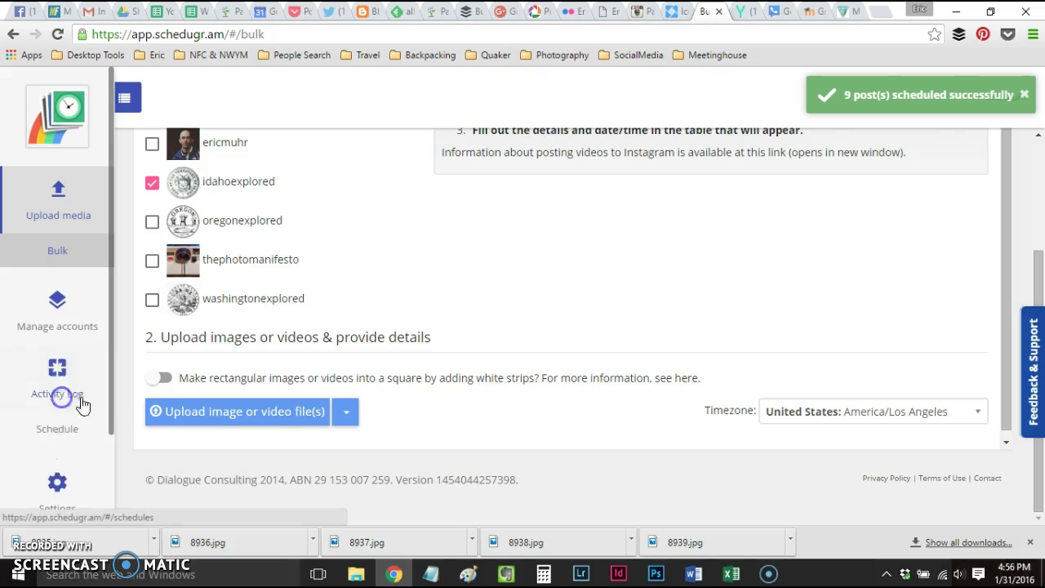
left_click(58, 386)
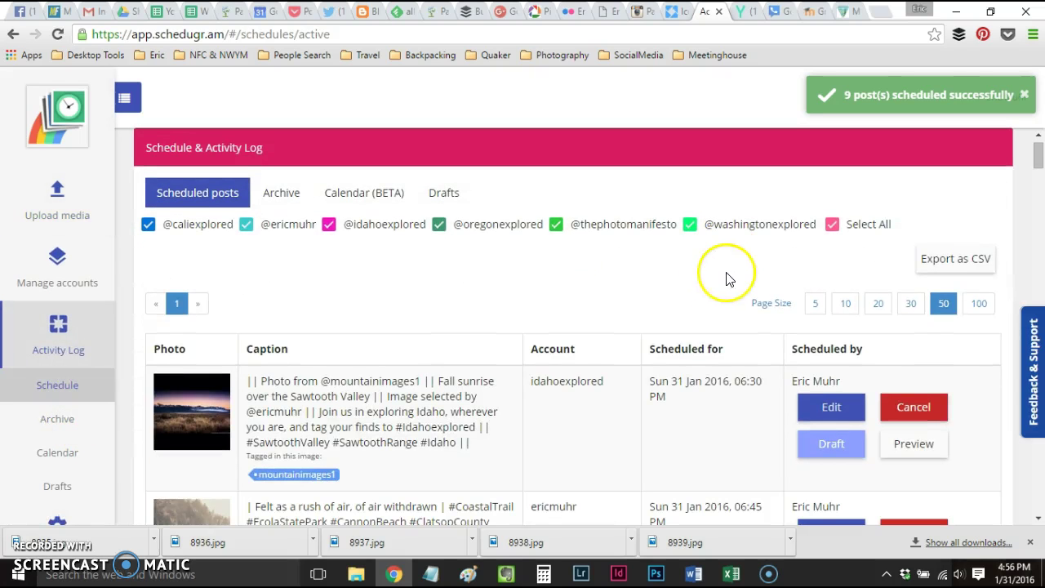
scroll(762, 296, "down", 3)
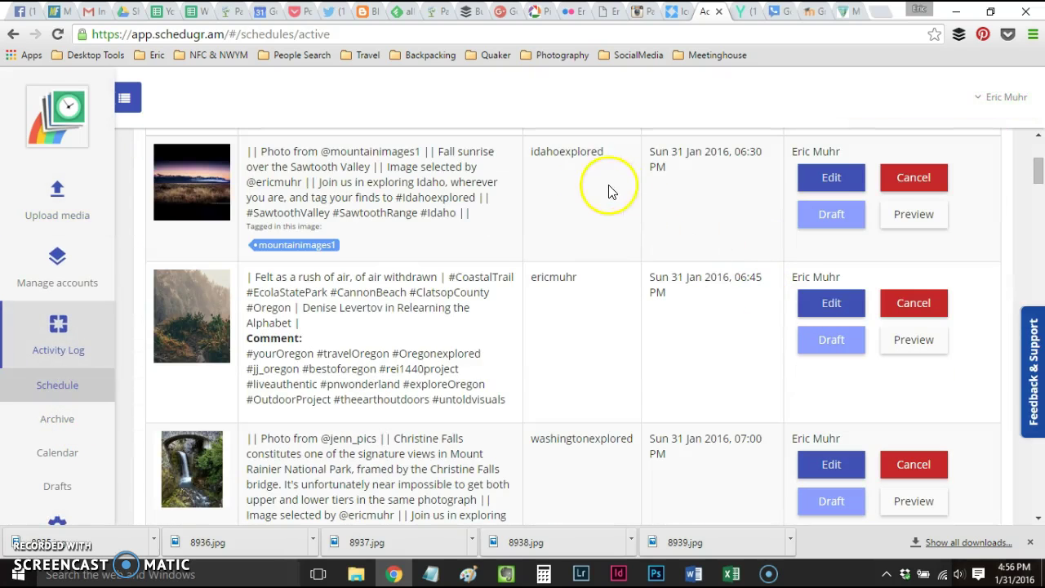
scroll(560, 215, "down", 1)
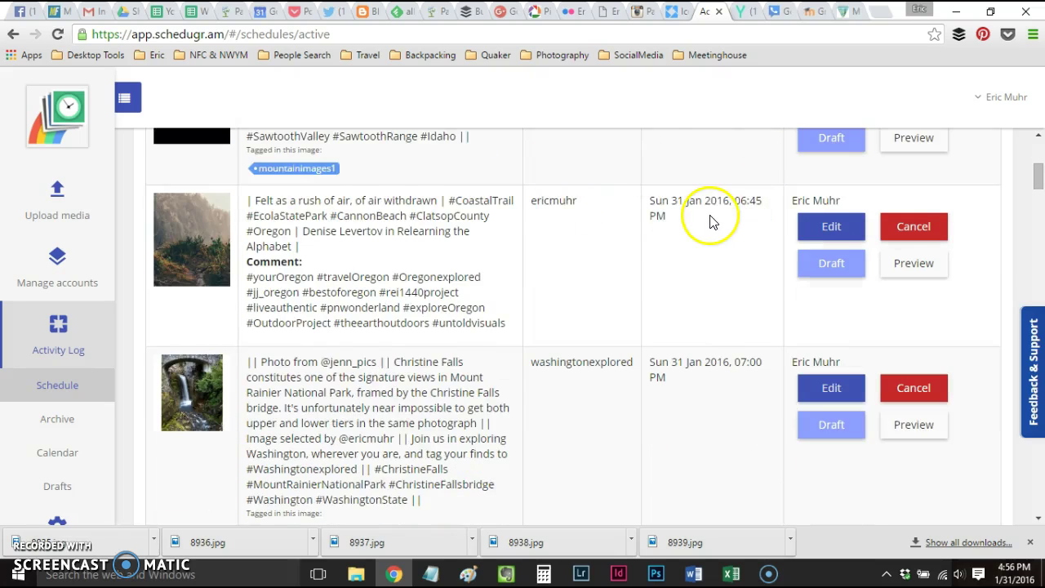
scroll(702, 225, "down", 1)
scroll(706, 306, "down", 3)
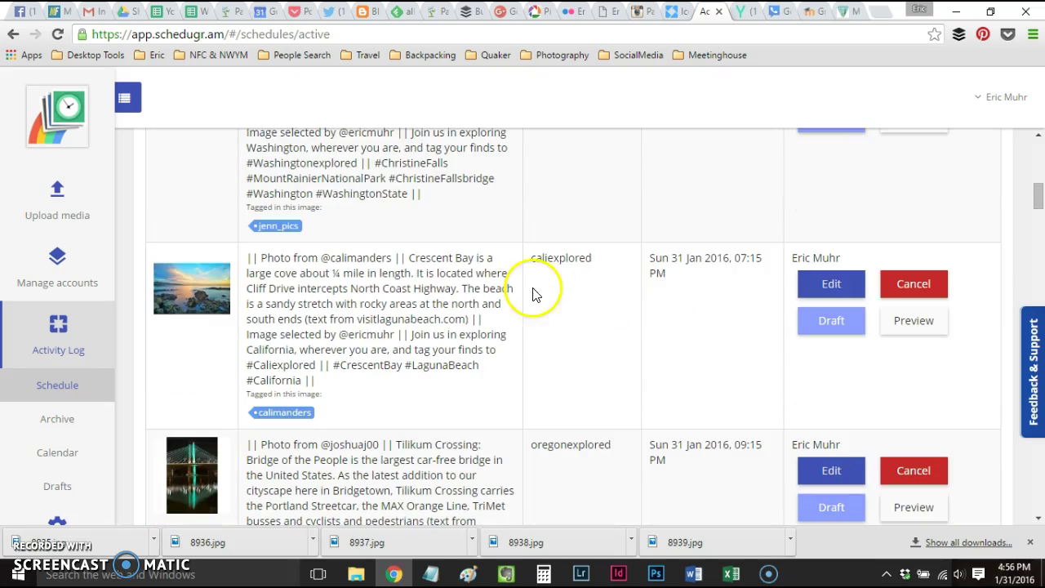
scroll(739, 298, "down", 3)
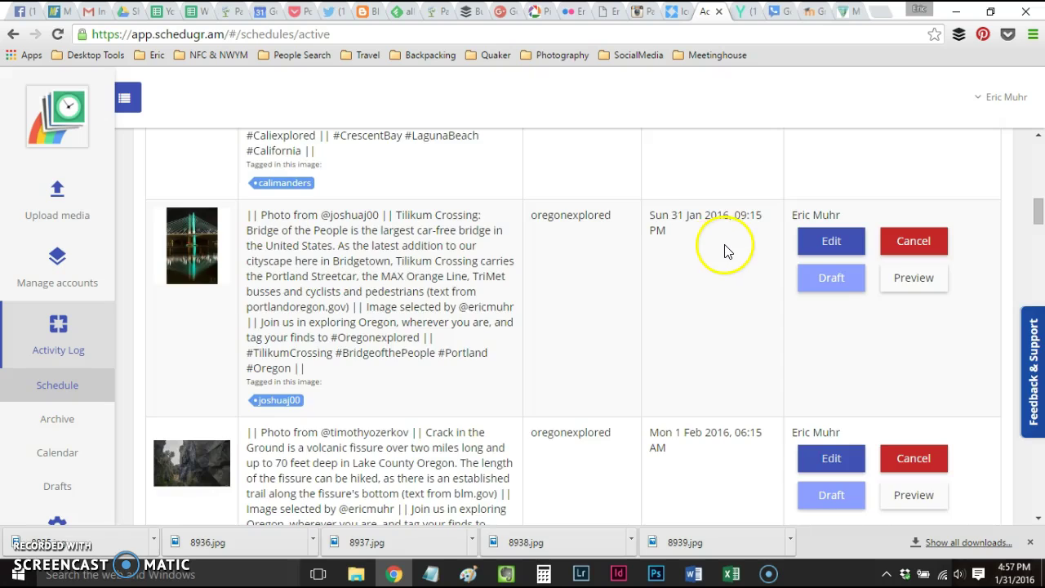
scroll(724, 250, "down", 3)
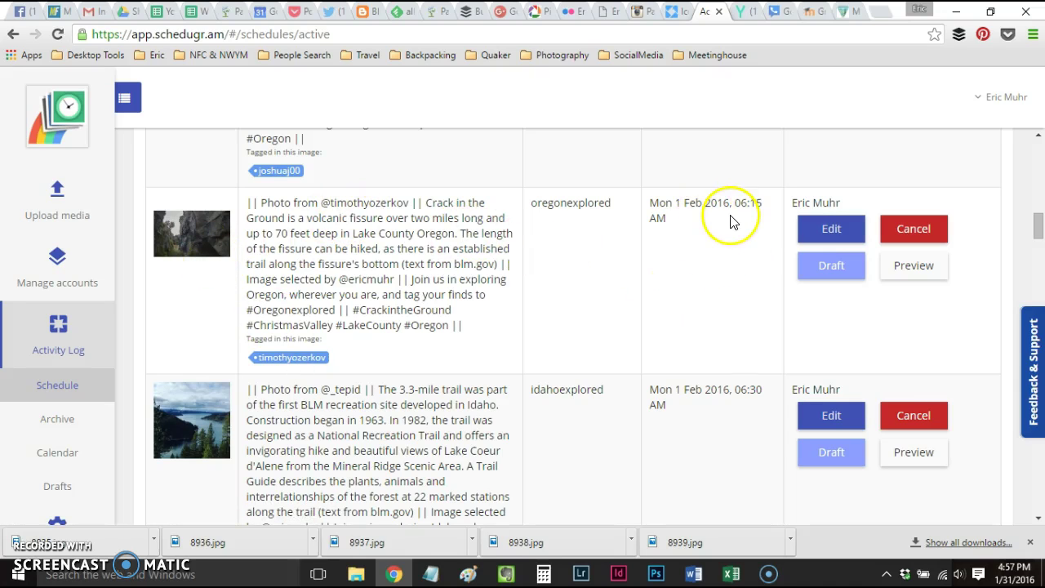
scroll(678, 264, "down", 2)
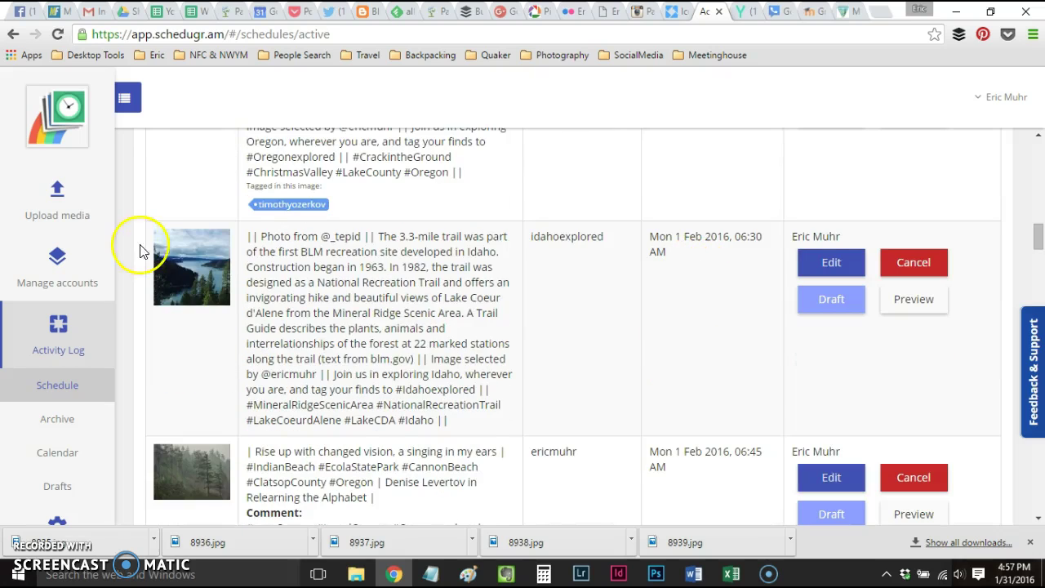
Tag the caption's credited photographer on the Mineral Ridge trail photo and reschedule the post.
left_click(832, 265)
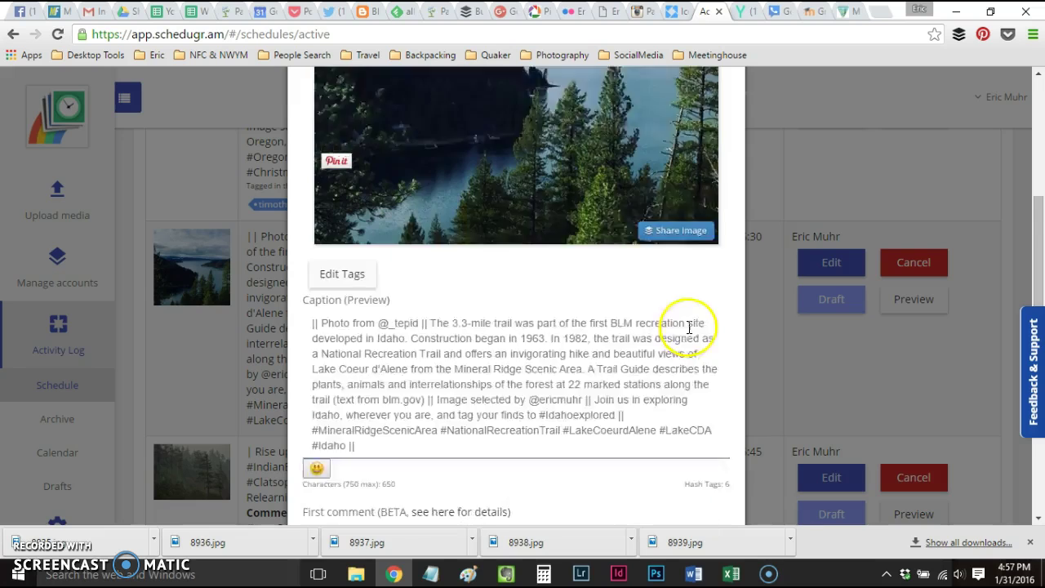
scroll(612, 277, "down", 5)
left_click(427, 270)
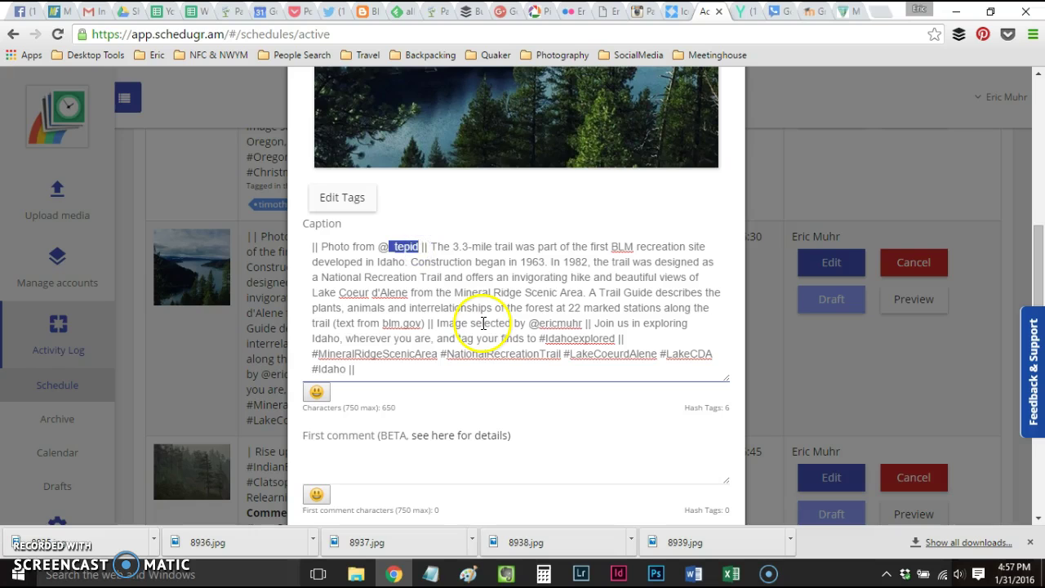
left_click(350, 198)
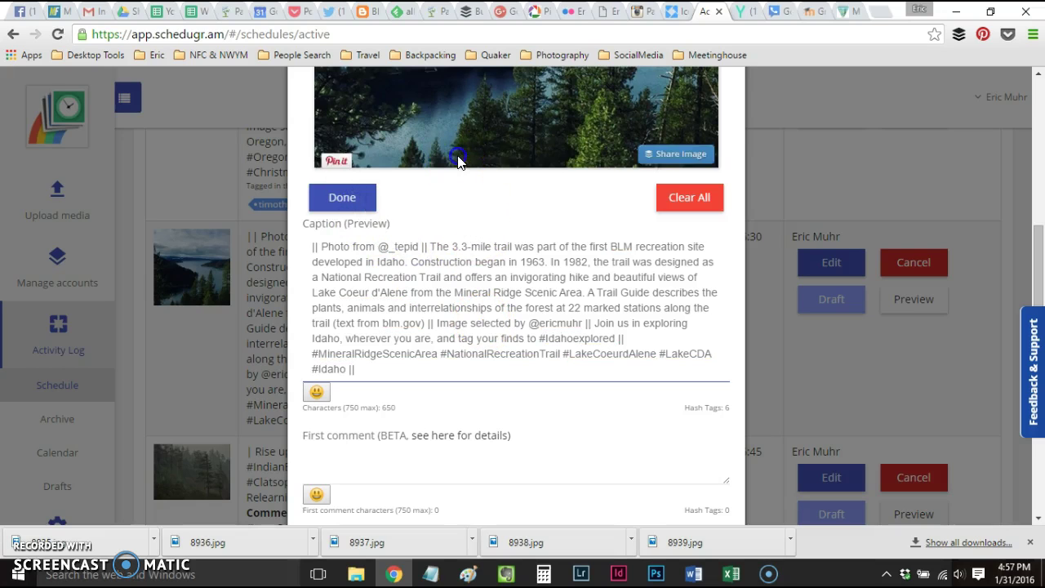
left_click(486, 155)
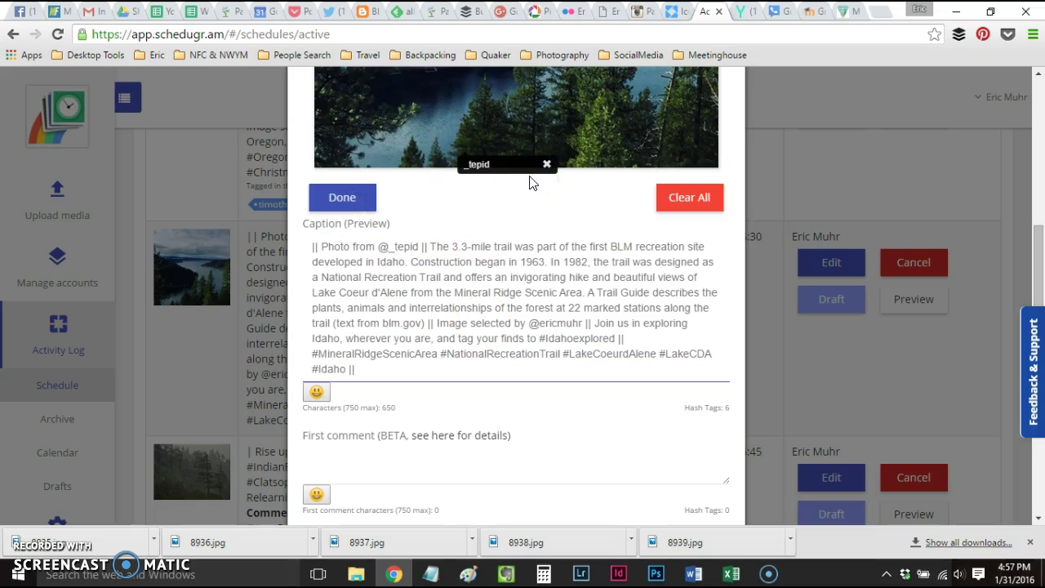
left_click(350, 197)
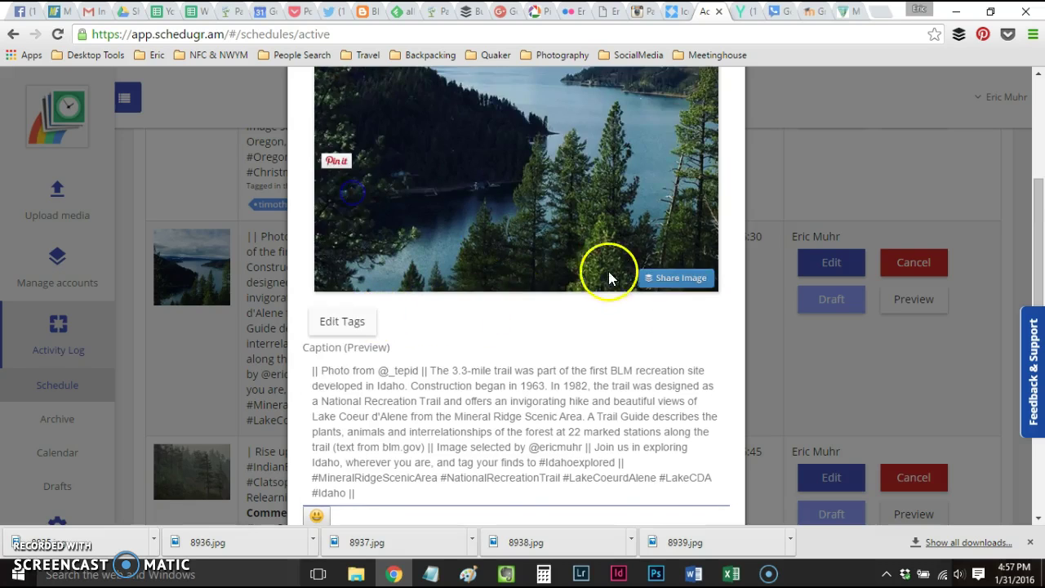
scroll(642, 288, "down", 3)
scroll(642, 287, "down", 2)
left_click(685, 504)
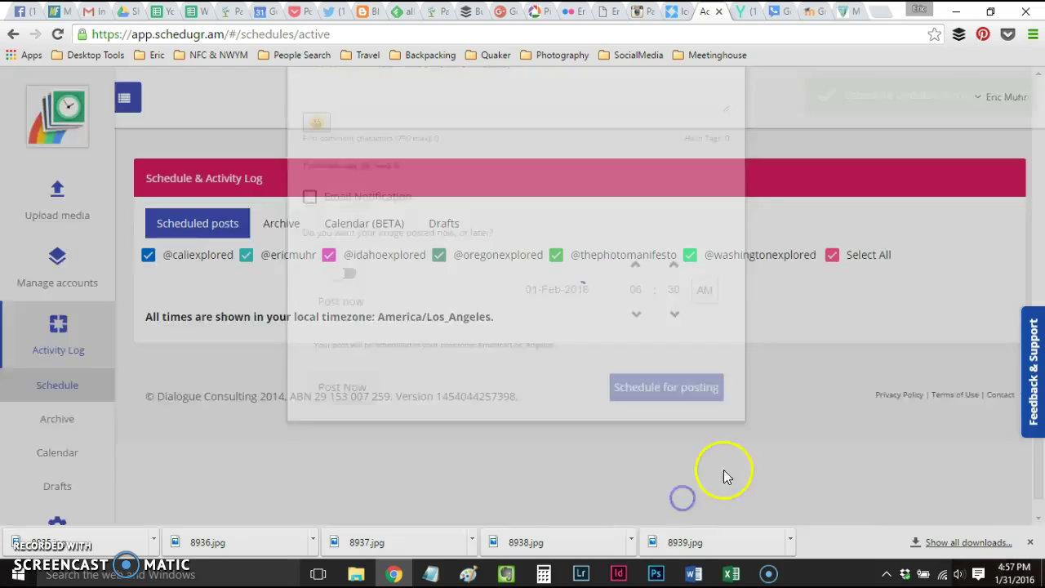
scroll(748, 321, "down", 2)
scroll(748, 321, "down", 15)
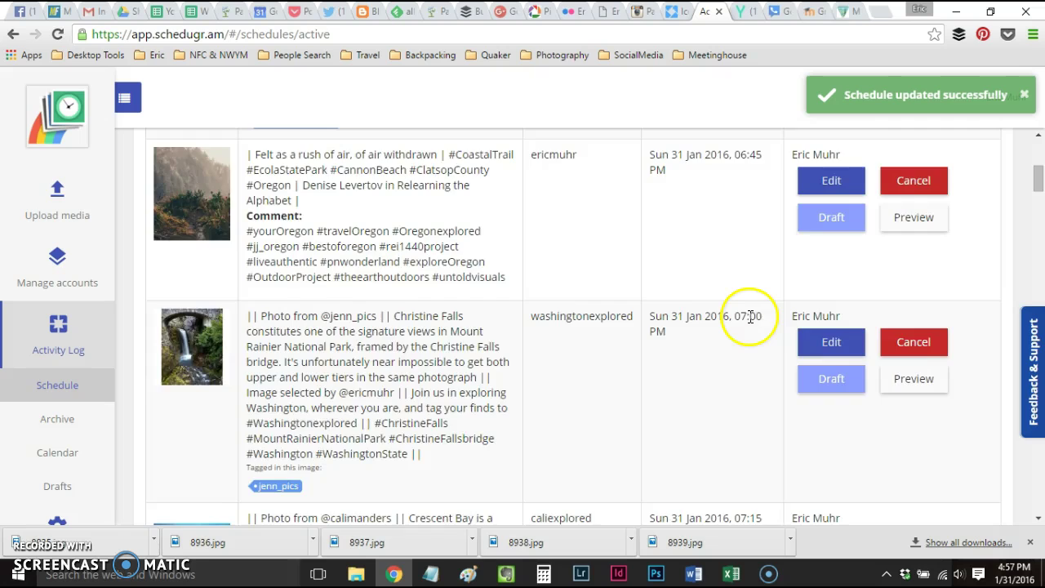
scroll(753, 324, "down", 1)
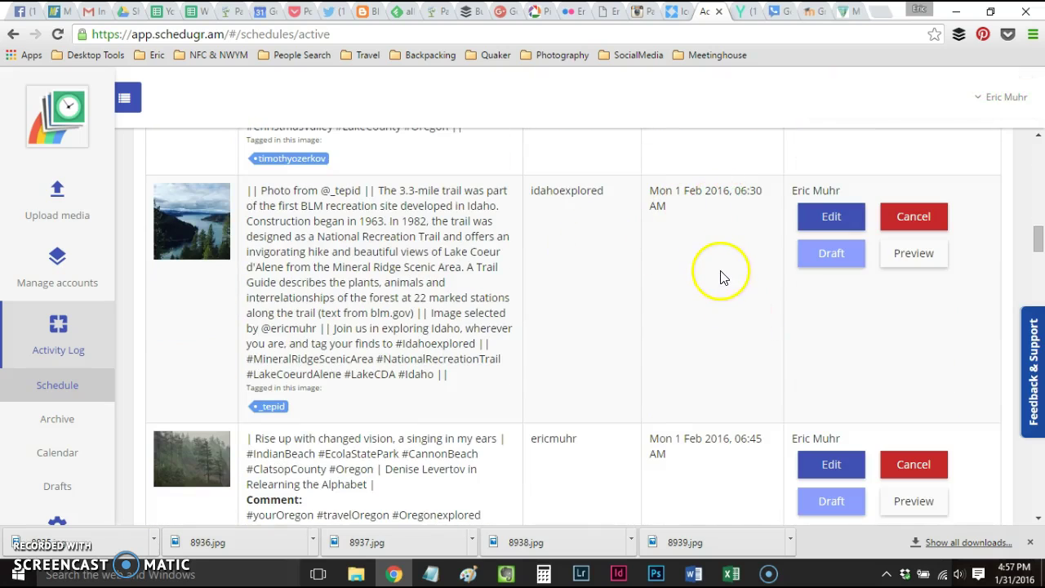
scroll(721, 275, "down", 3)
scroll(571, 269, "down", 2)
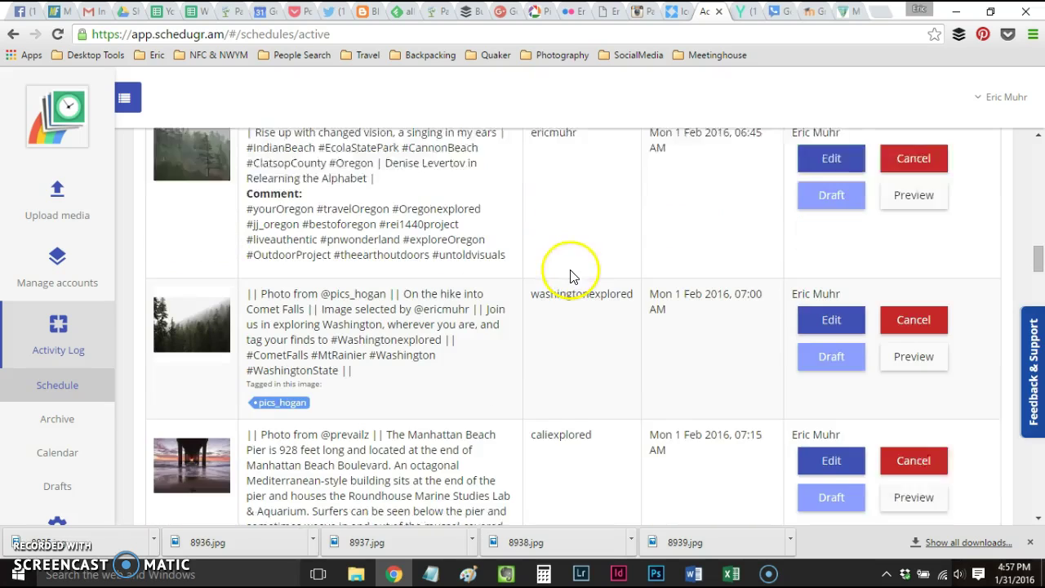
scroll(531, 298, "down", 2)
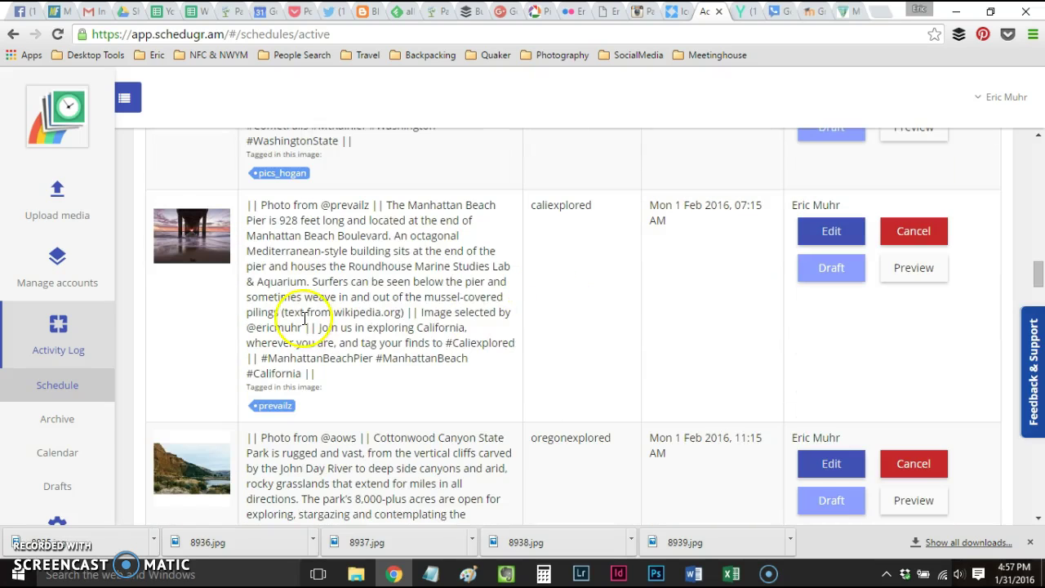
scroll(563, 311, "down", 3)
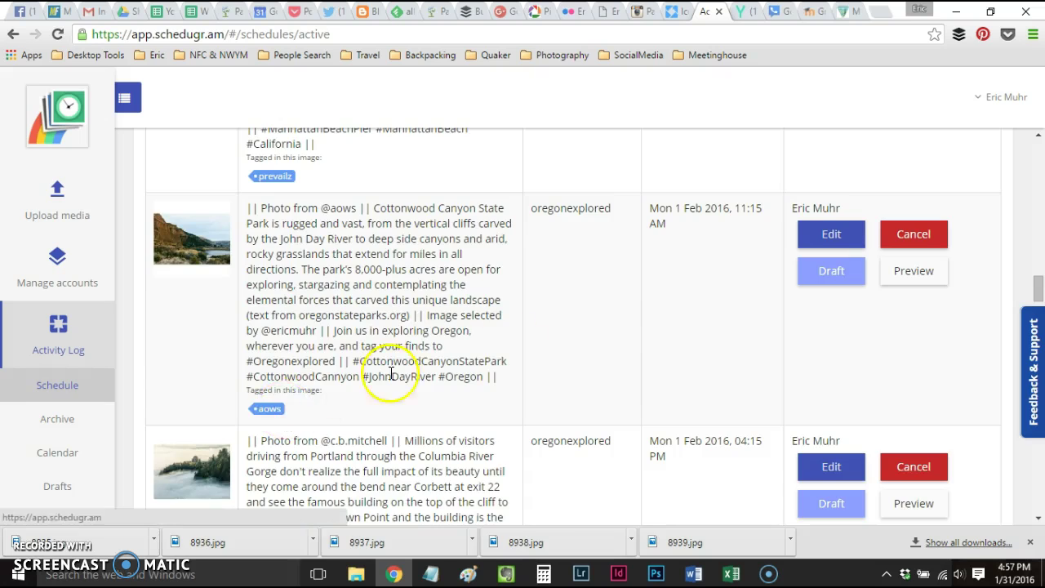
scroll(647, 318, "down", 3)
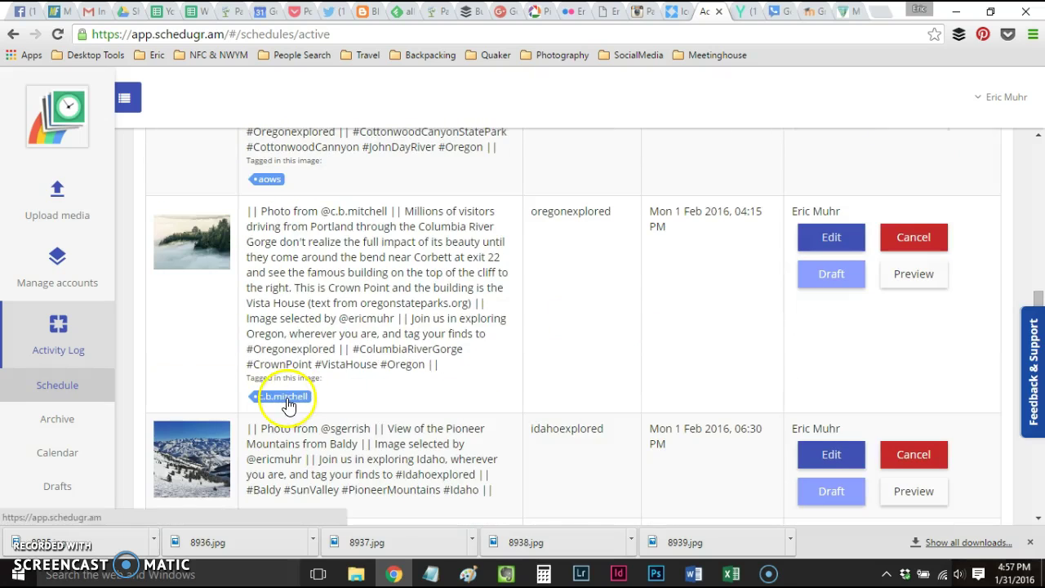
scroll(458, 360, "down", 3)
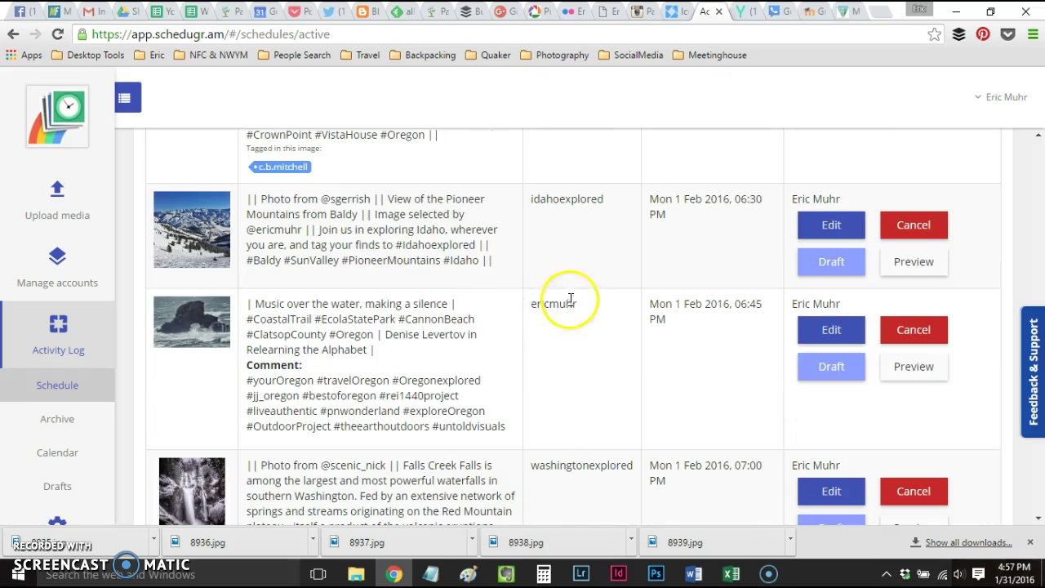
Tag the caption's credited photographer on the Pioneer Mountains photo, keeping it at 01-Feb-2016 06:30 PM.
left_click(837, 226)
scroll(621, 298, "down", 4)
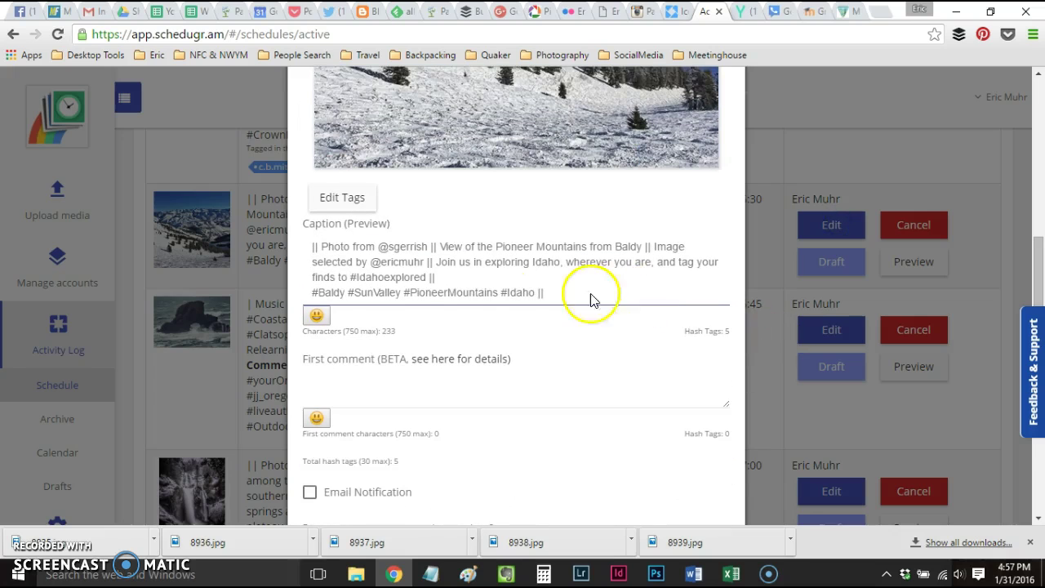
left_click(384, 250)
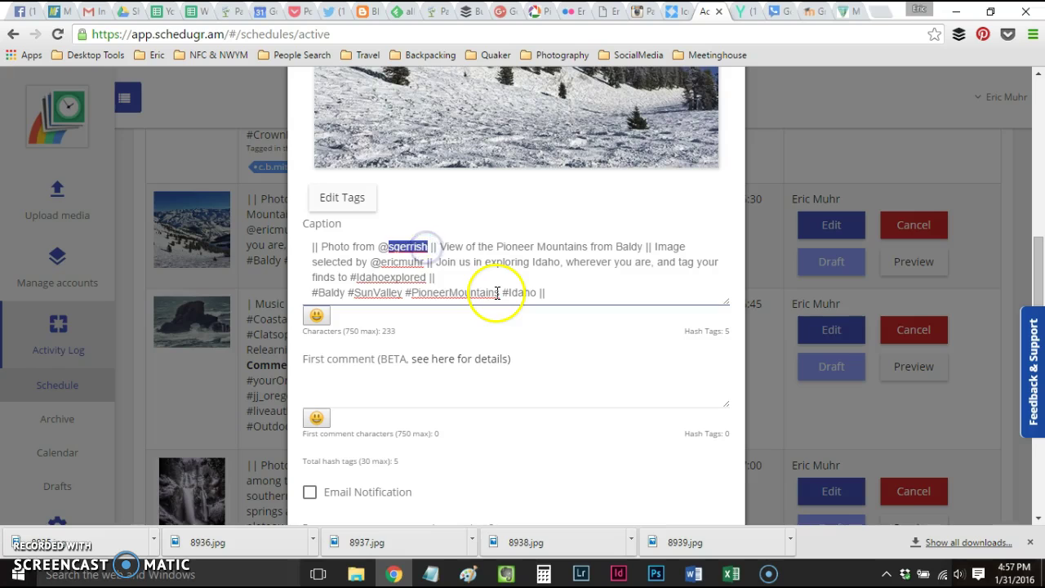
left_click(347, 197)
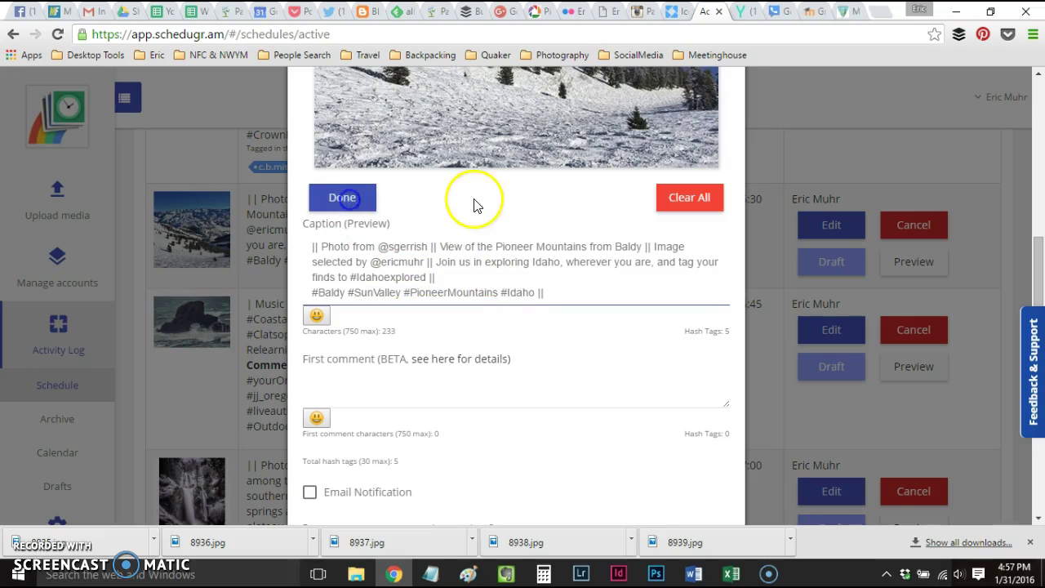
left_click(437, 156)
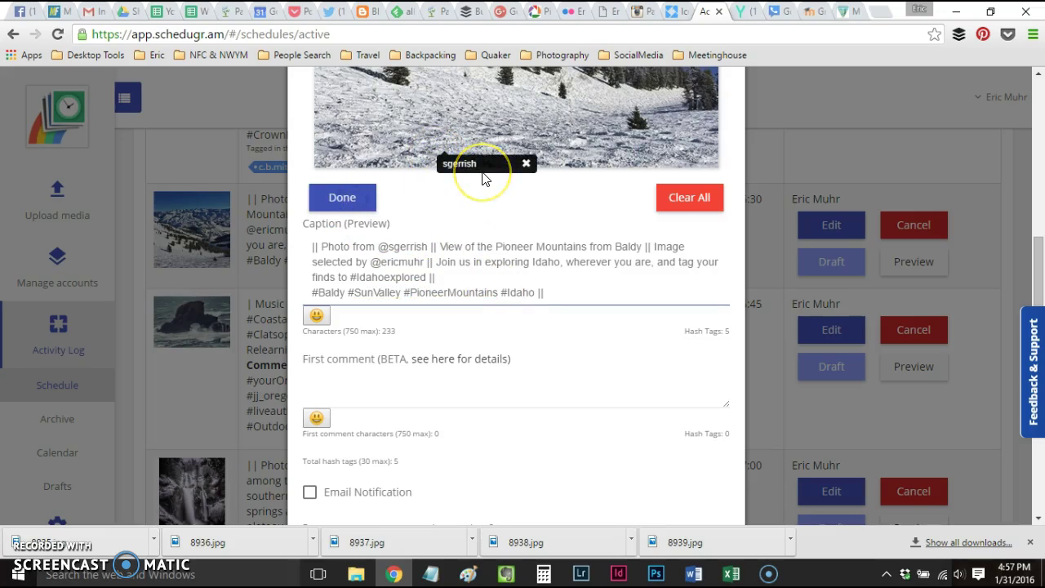
left_click(361, 203)
scroll(588, 310, "down", 5)
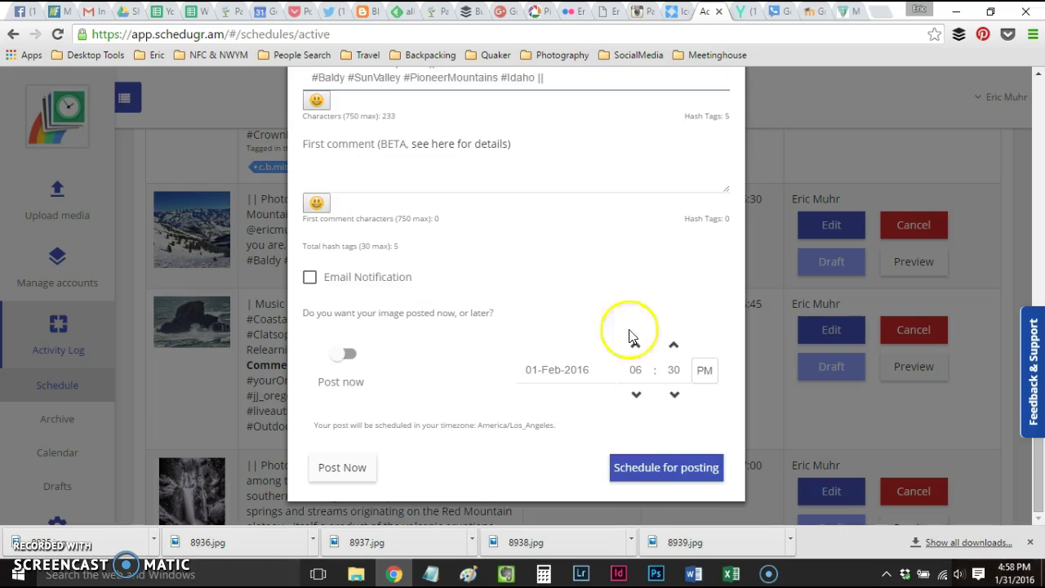
left_click(636, 468)
scroll(686, 416, "down", 5)
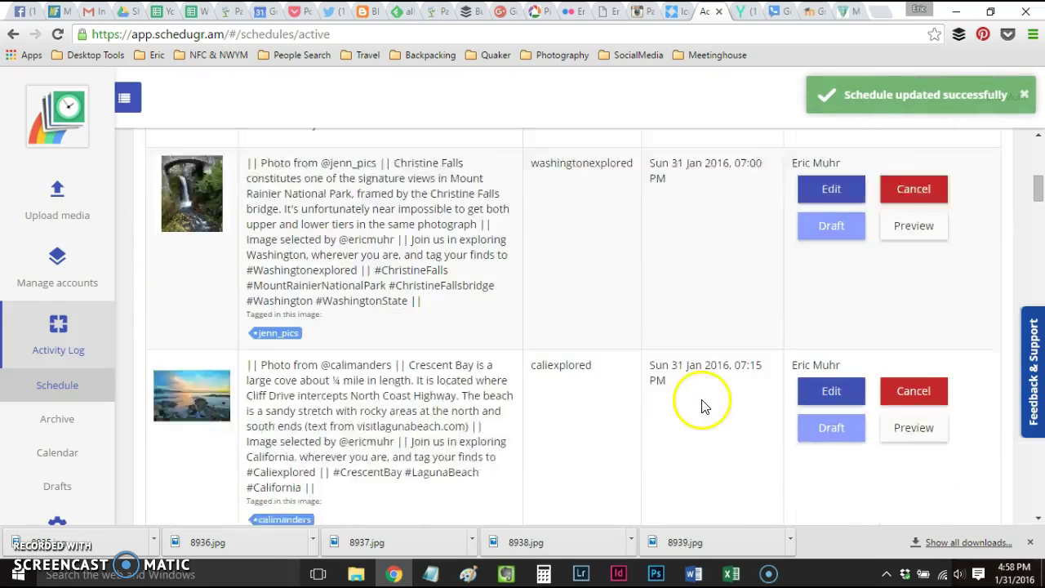
scroll(704, 405, "down", 15)
scroll(702, 398, "down", 15)
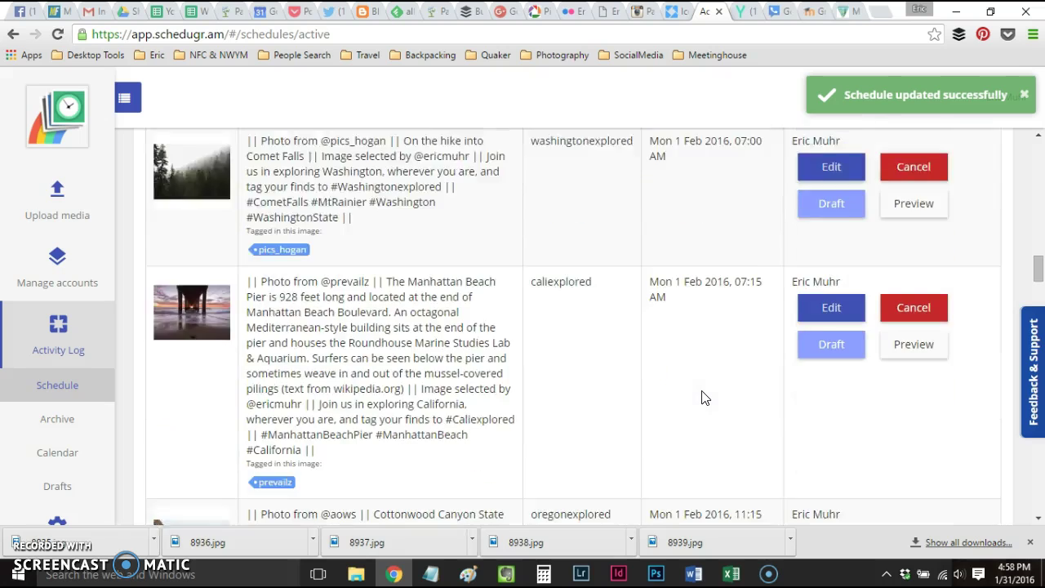
scroll(699, 380, "down", 1)
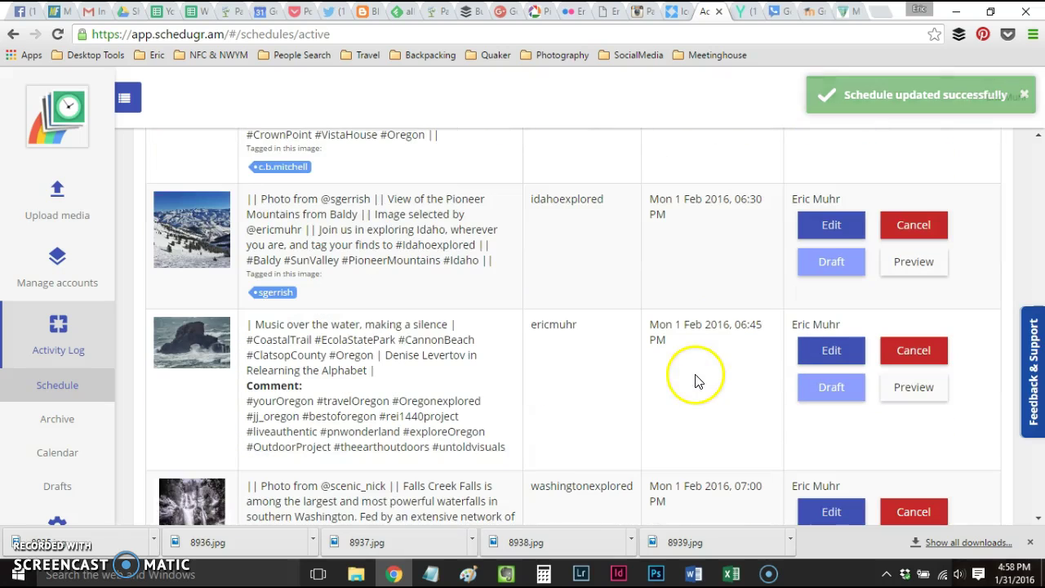
scroll(388, 406, "down", 3)
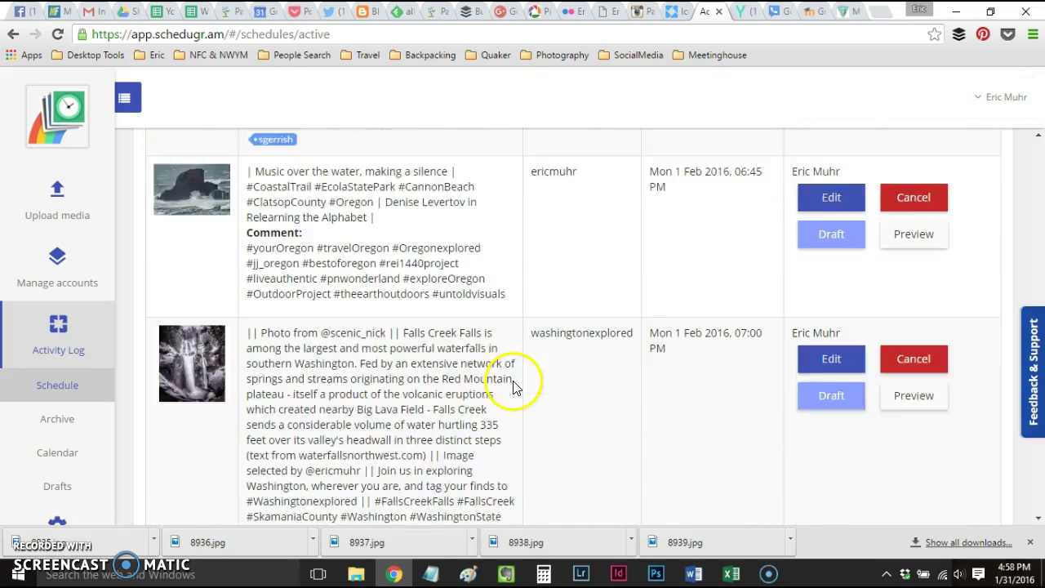
scroll(439, 346, "down", 2)
scroll(441, 344, "down", 1)
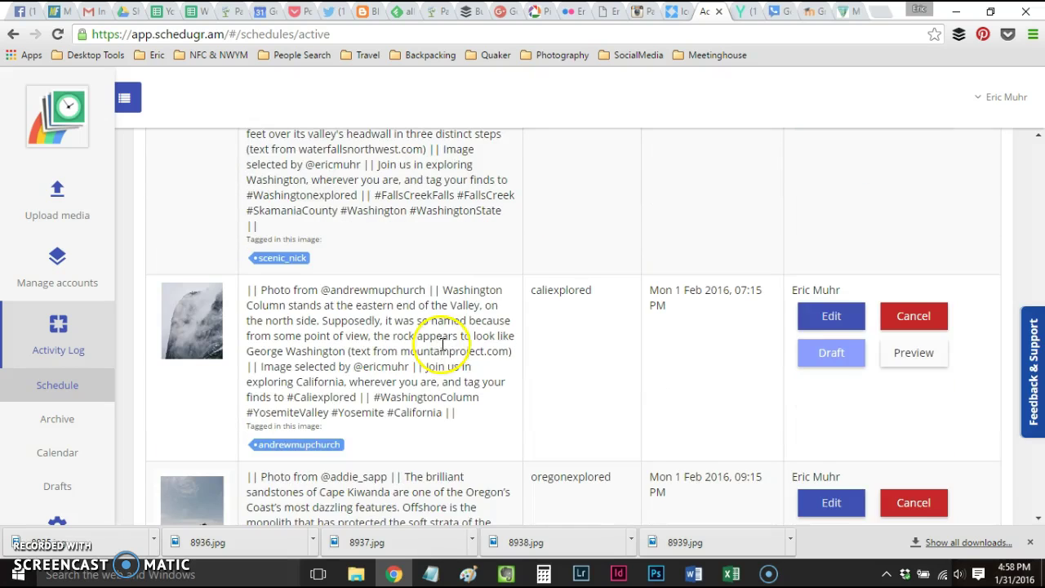
scroll(482, 394, "down", 4)
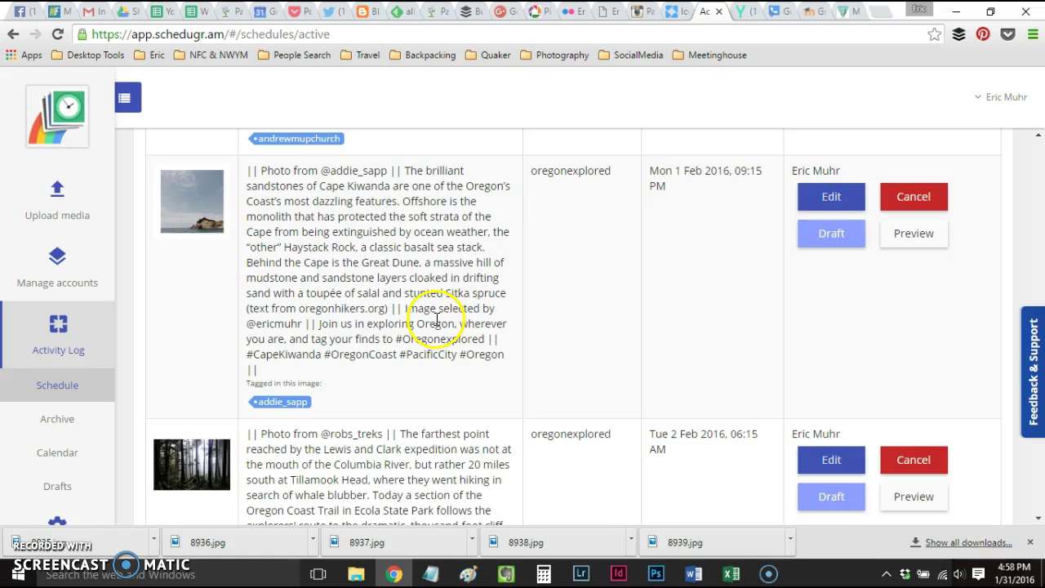
scroll(489, 327, "up", 20)
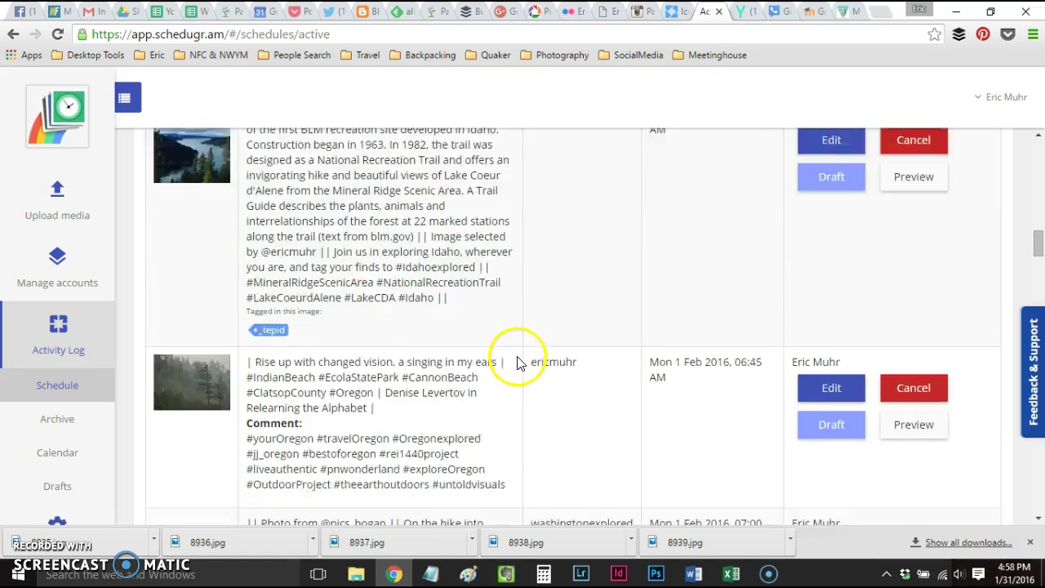
scroll(519, 359, "up", 15)
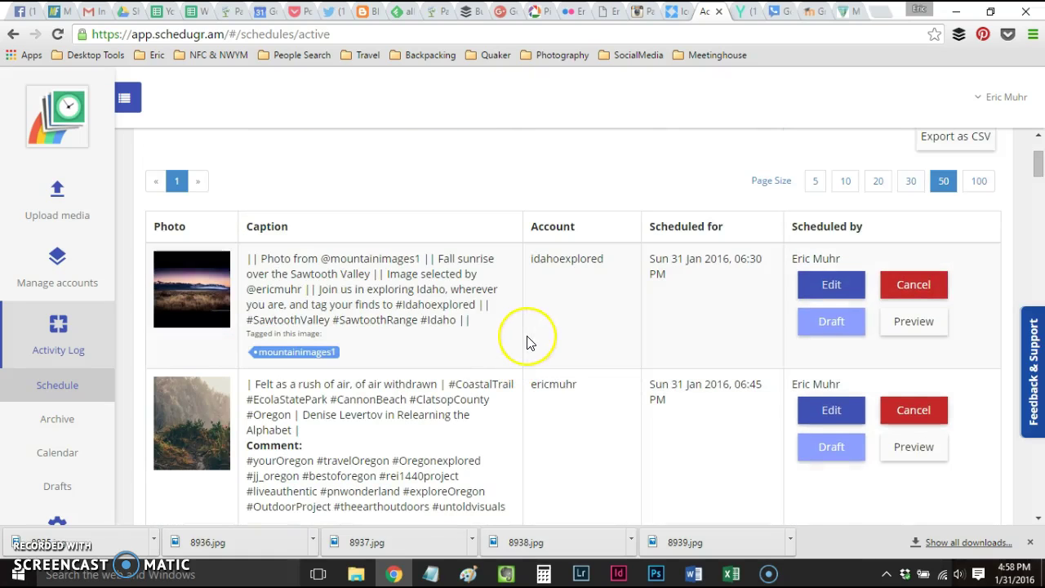